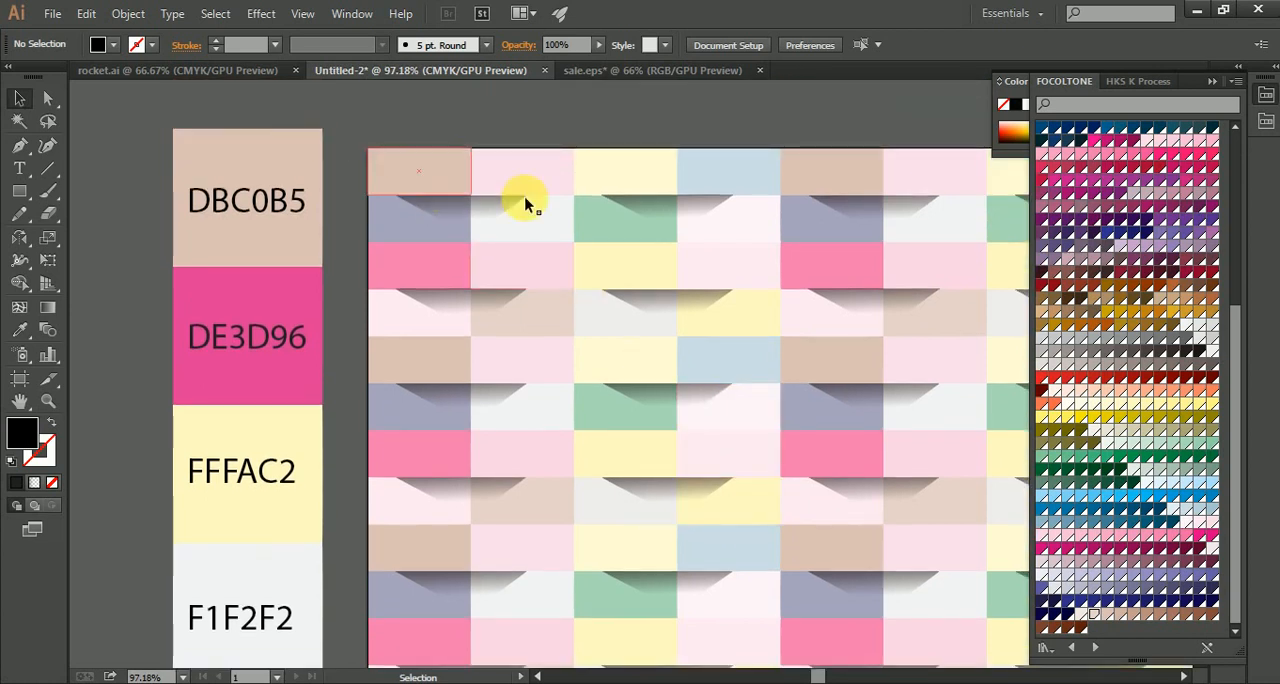
Step: Delete the block of tiles and shadow shapes below the third row, leaving the last column in place
click(405, 170)
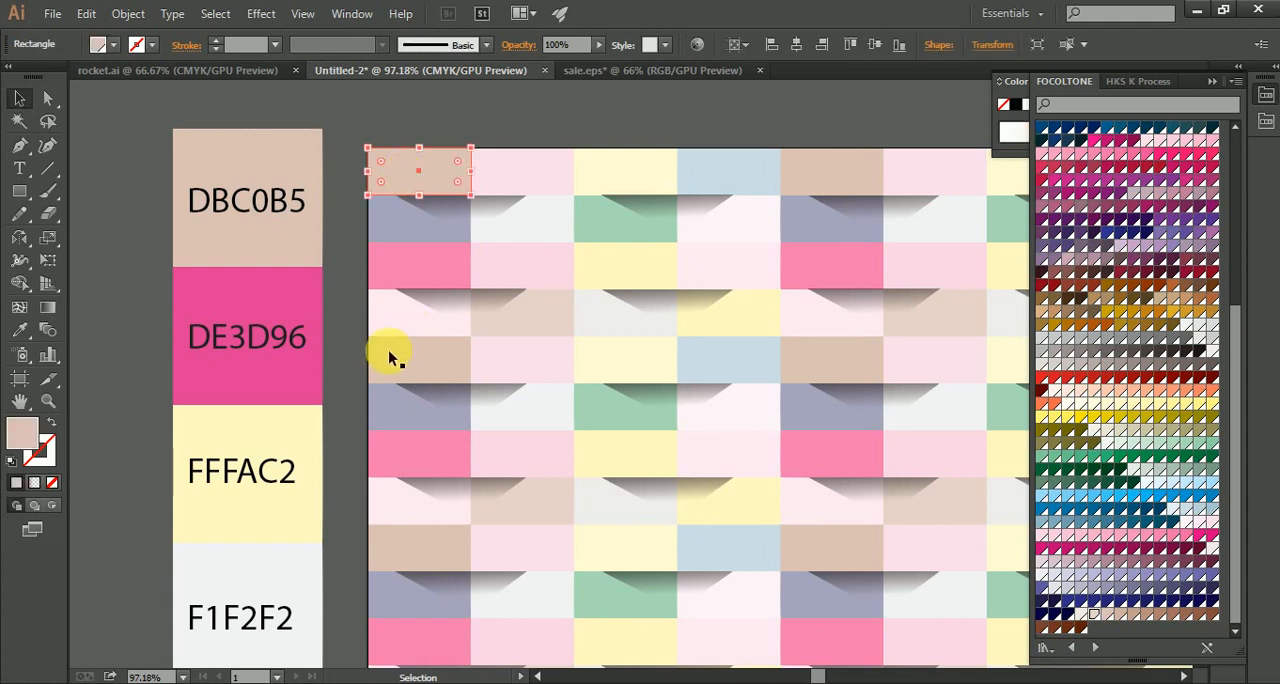
click(348, 302)
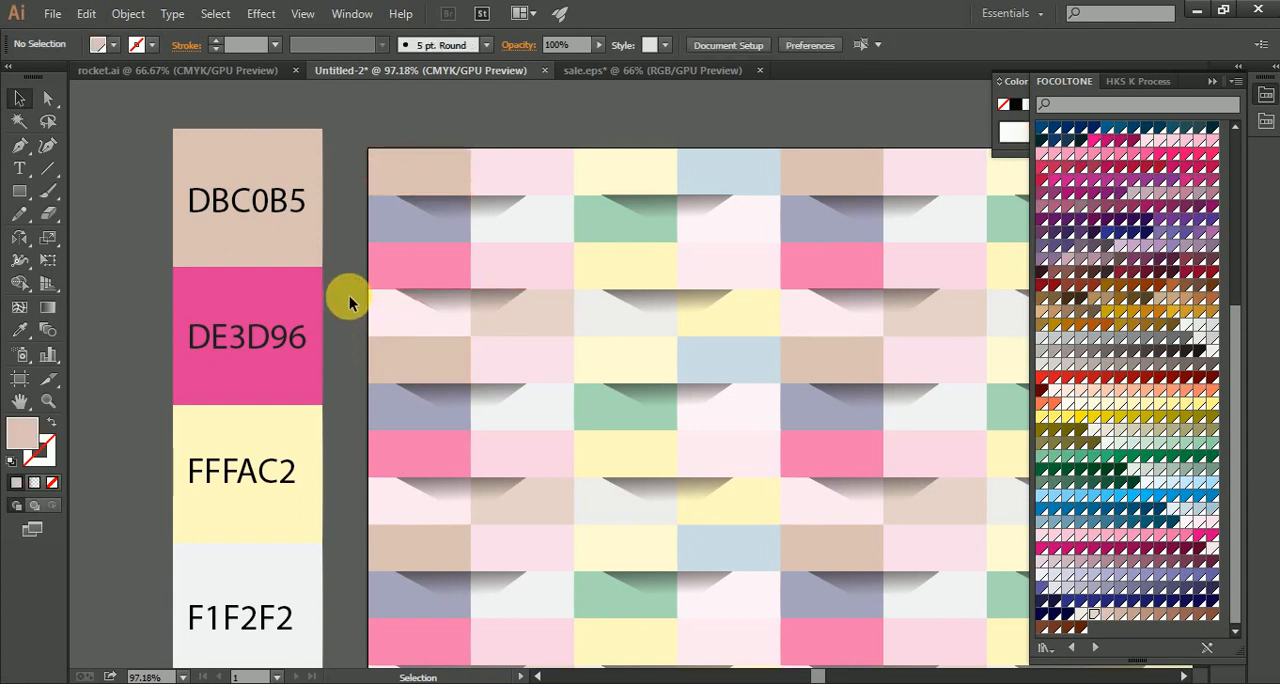
drag(348, 302, 999, 660)
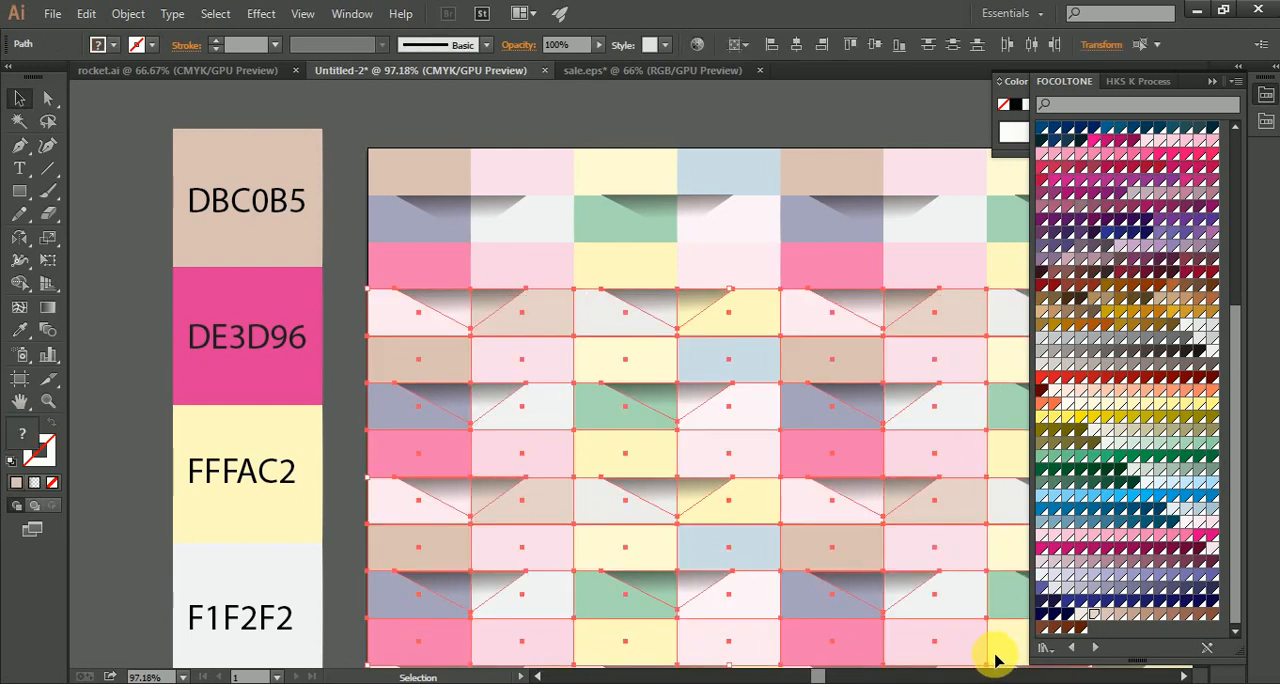
key(Delete)
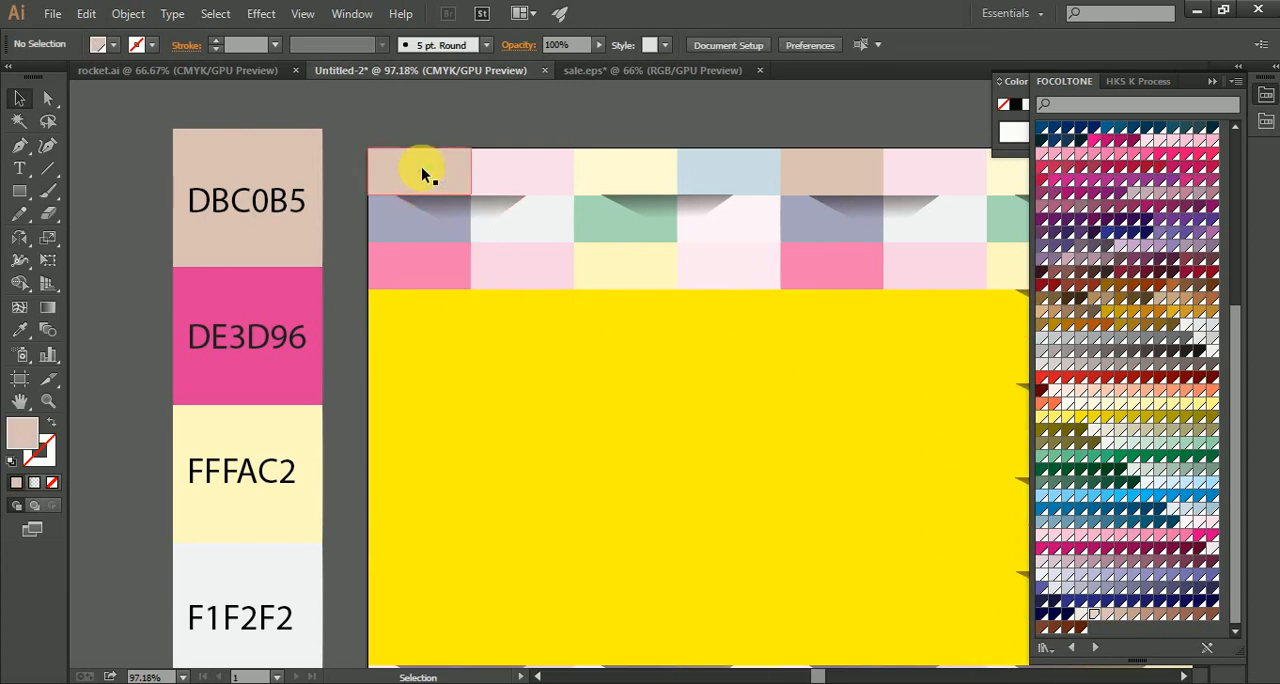
Step: Try drawing a beige rectangle one tile wide directly below the first pink tile, and remove it
click(20, 192)
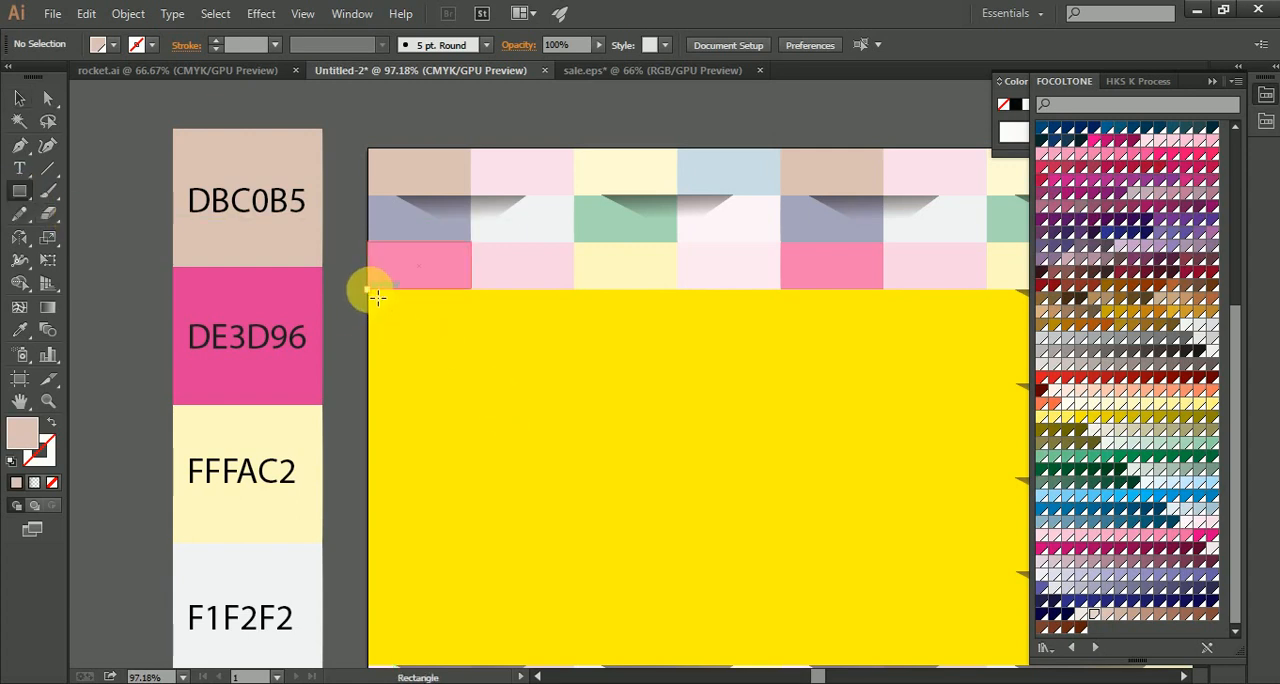
drag(369, 289, 478, 335)
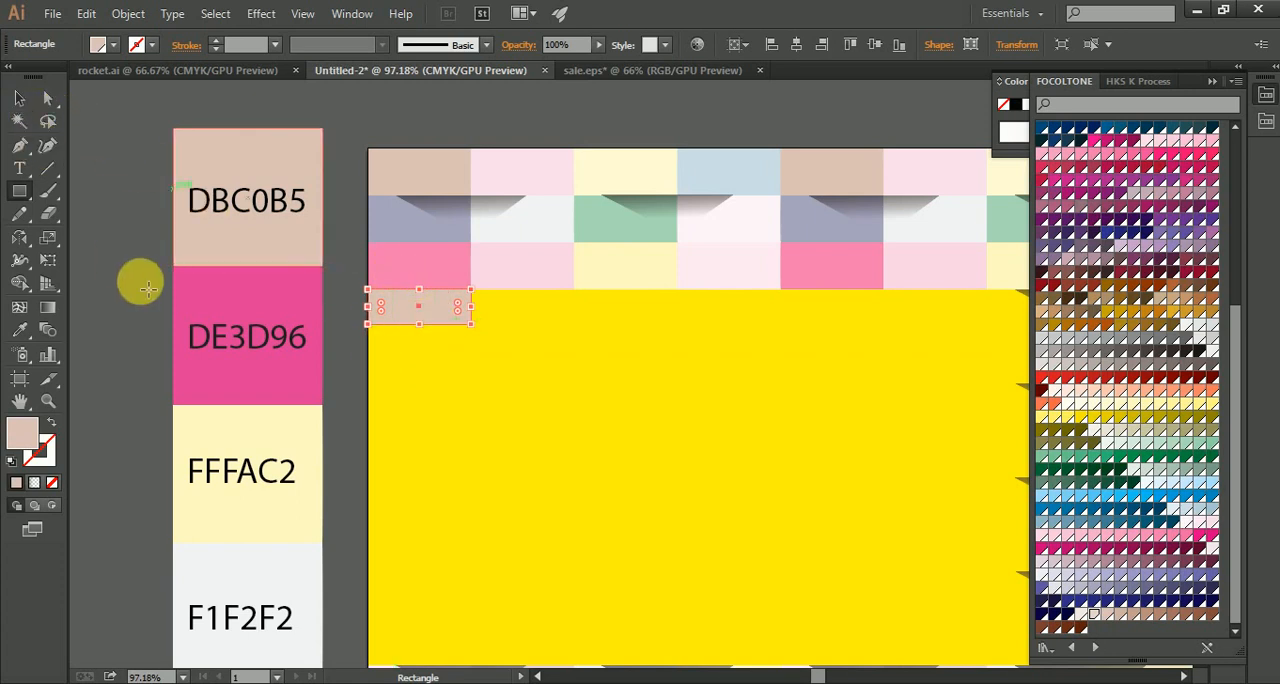
key(Delete)
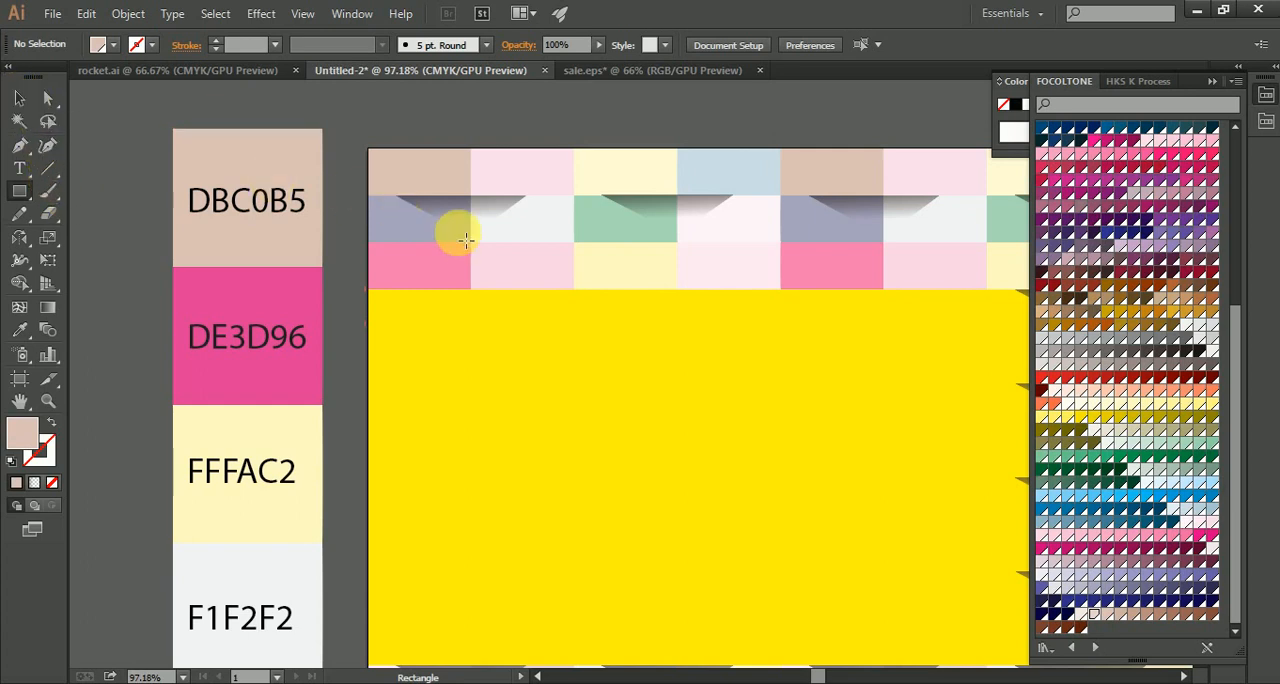
Step: Move the first triangular shadow from the second row down onto the empty yellow background
click(20, 99)
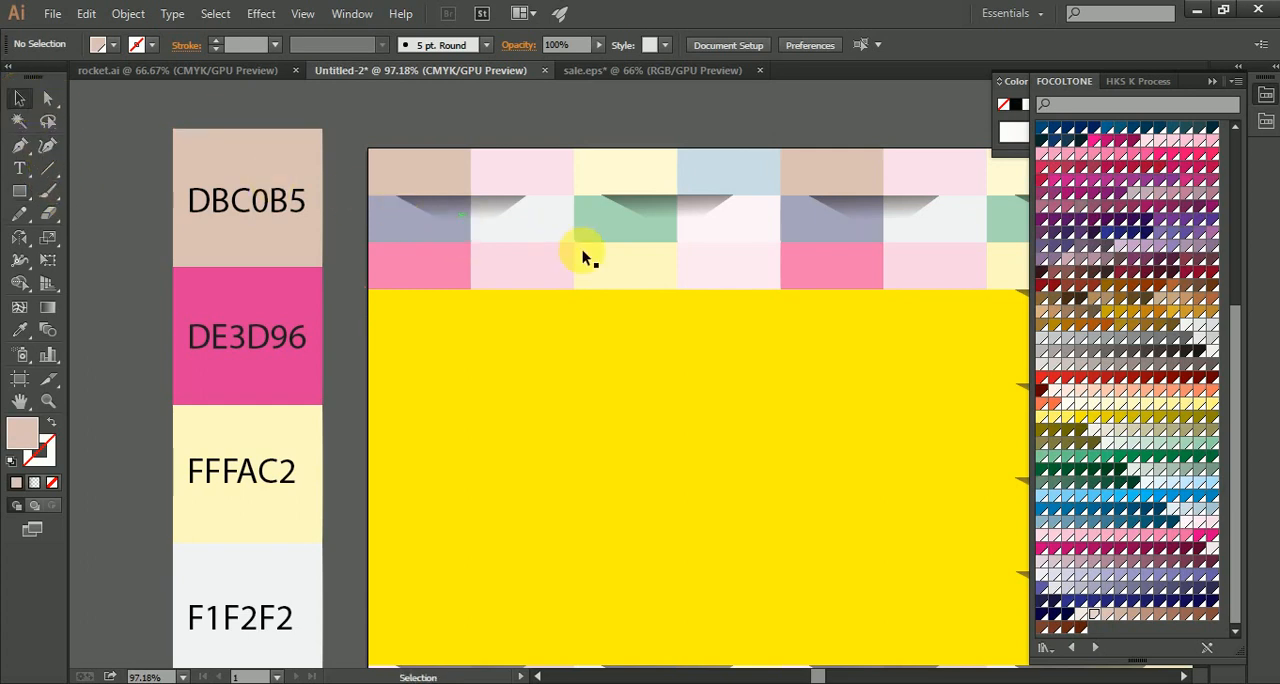
click(470, 224)
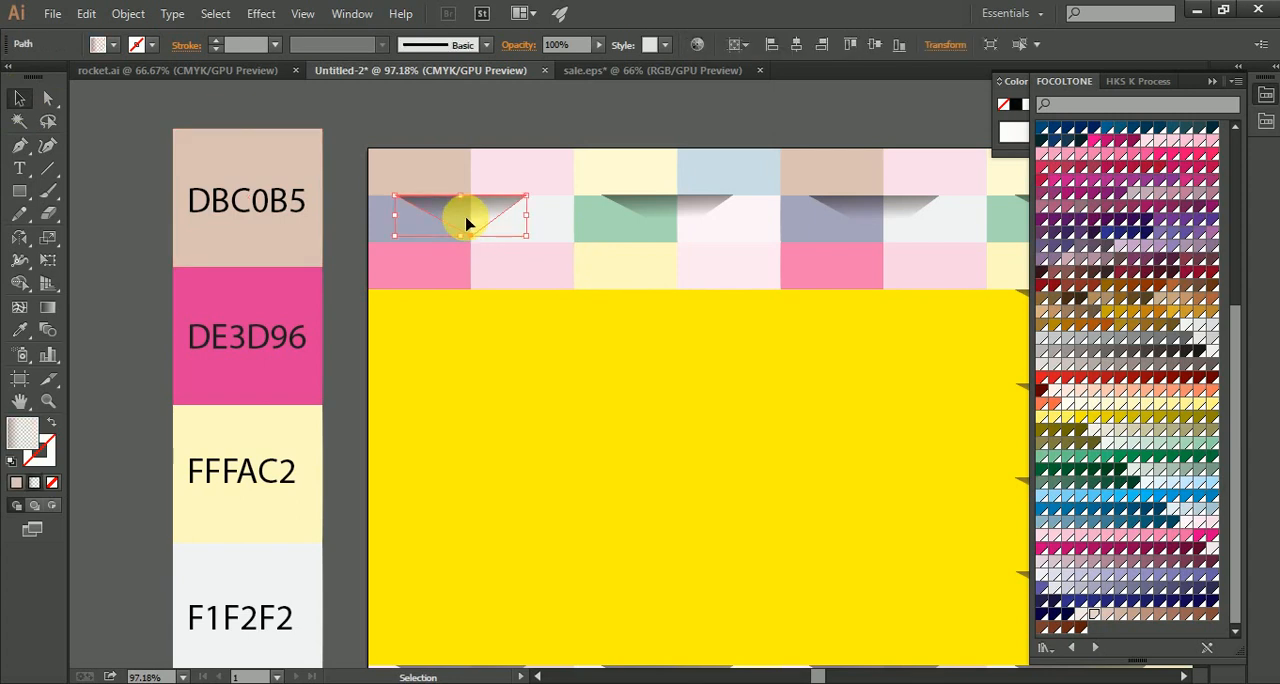
drag(467, 224, 493, 423)
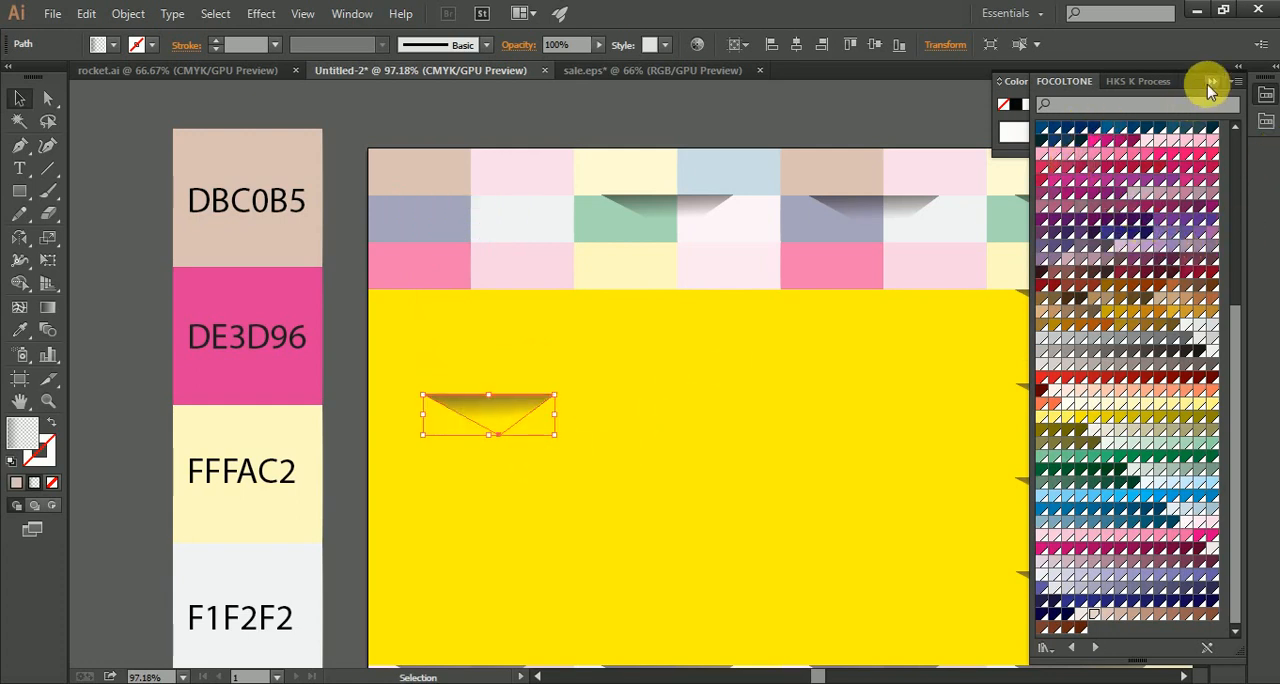
Step: Examine the shadow's linear gradient settings, including the first stop's opacity, the angle and the gradient slider
click(1209, 84)
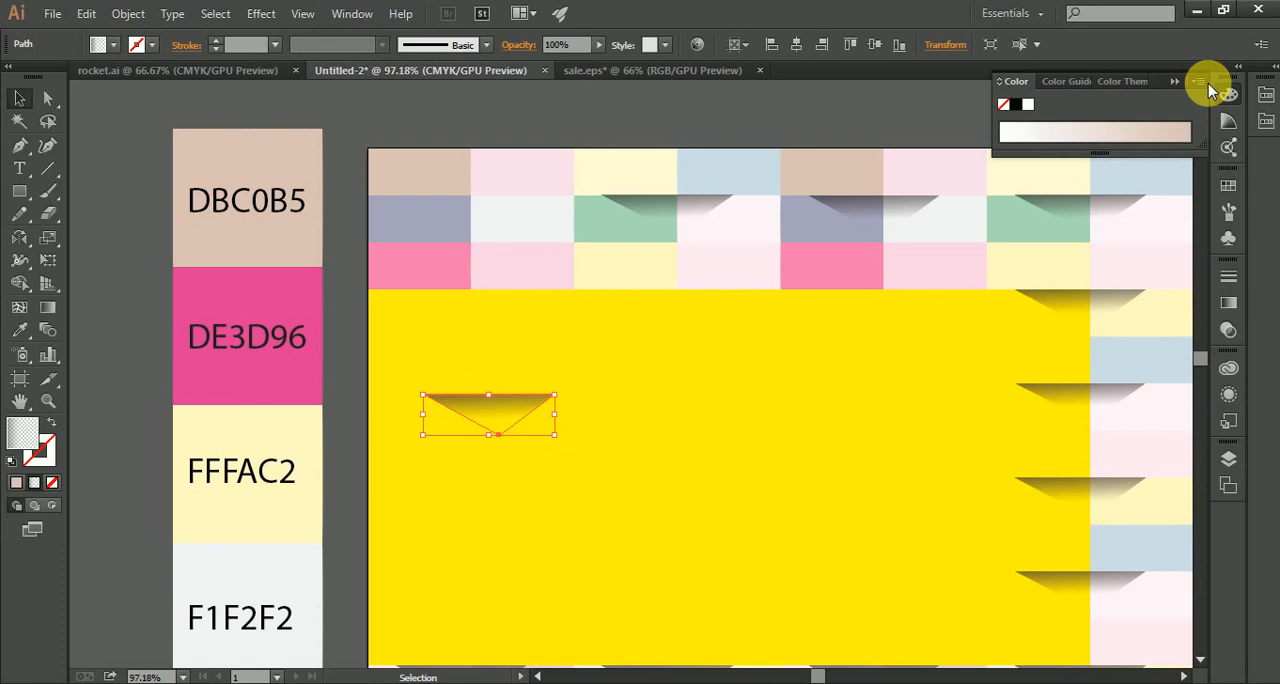
click(1230, 306)
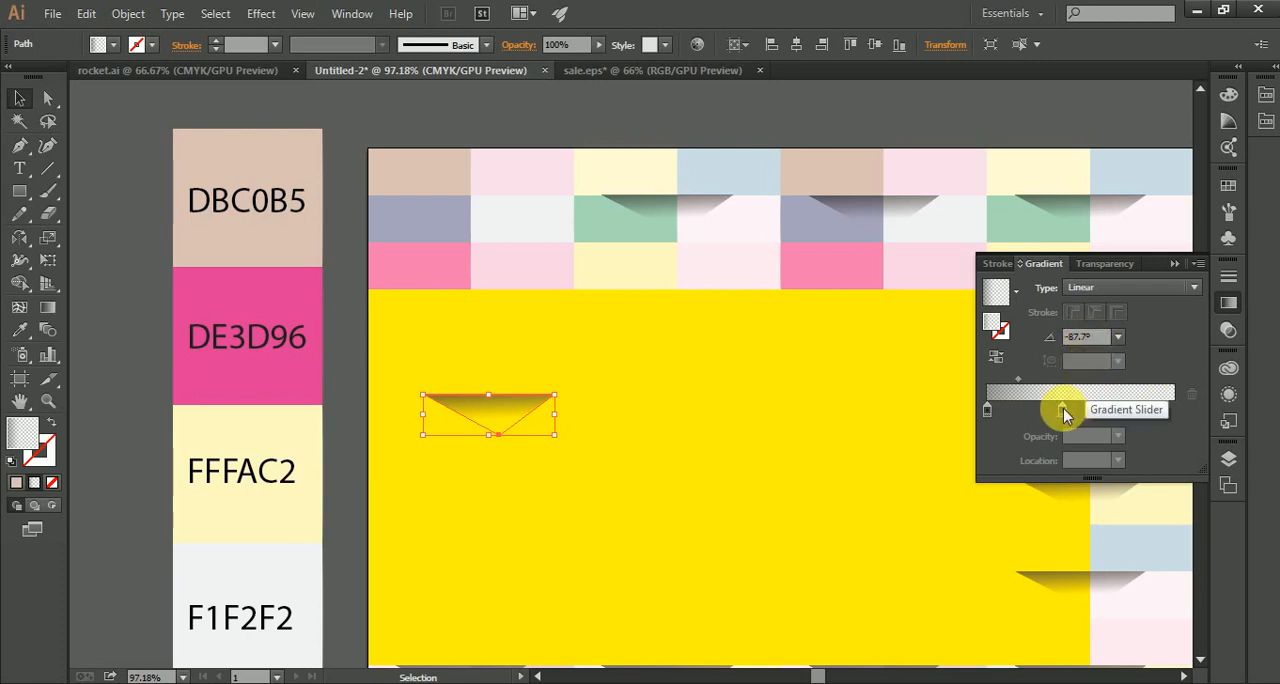
click(988, 412)
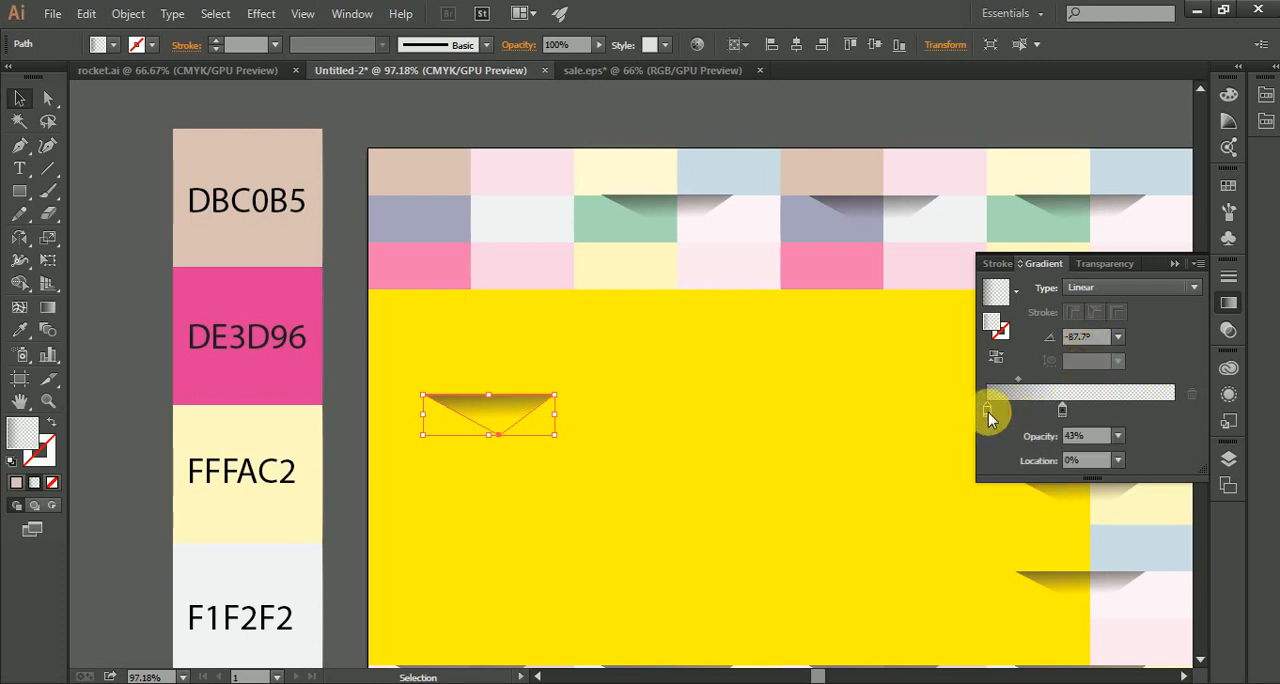
click(1072, 440)
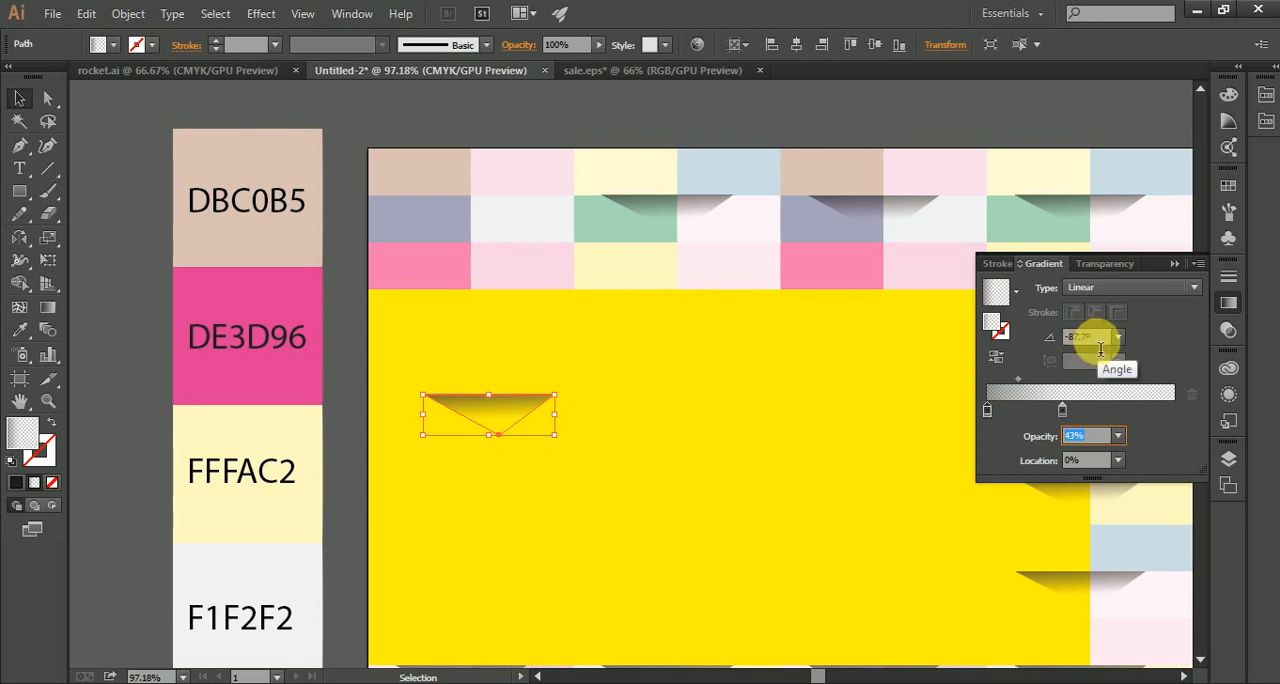
click(1100, 348)
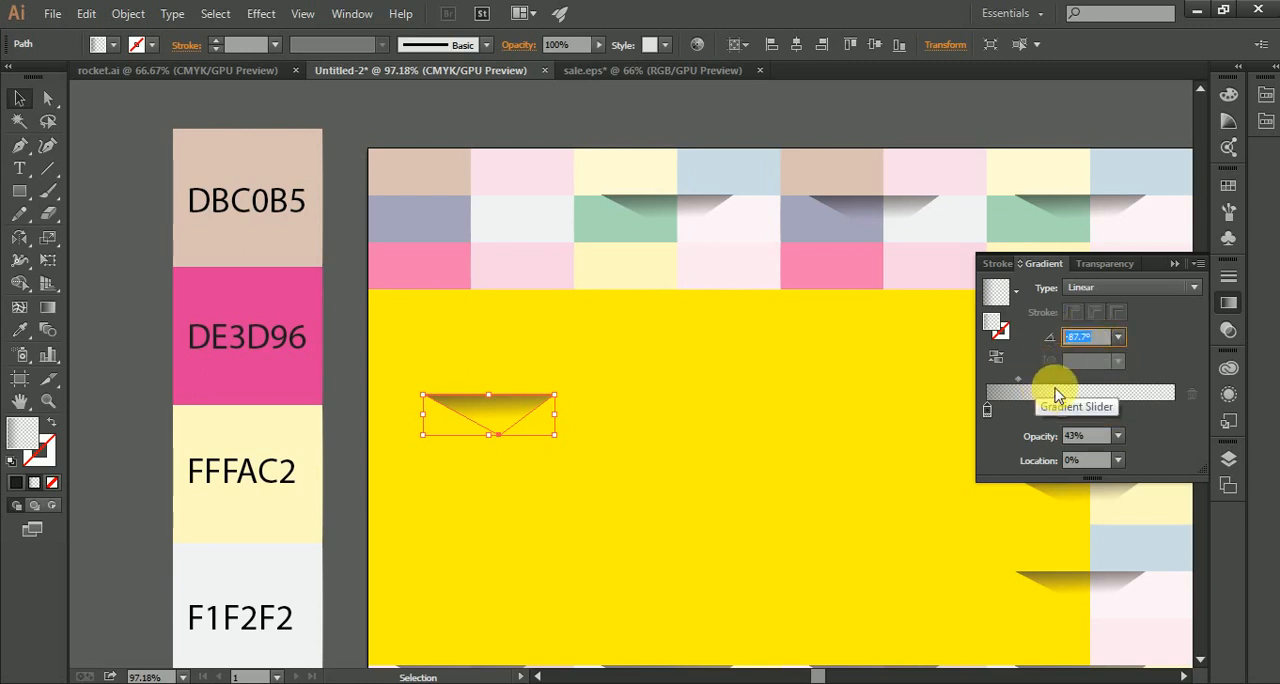
click(1058, 398)
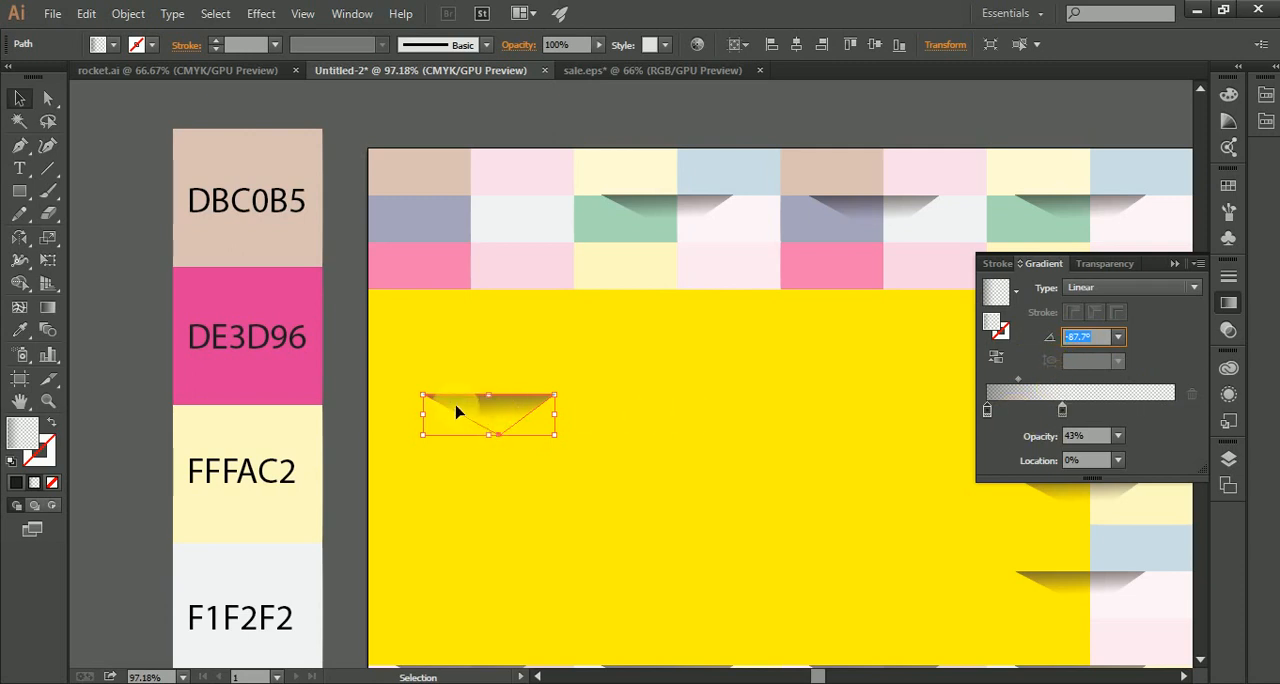
Step: Draw a closed triangular shadow with the Pen tool across the first two tiles of the second row
click(20, 148)
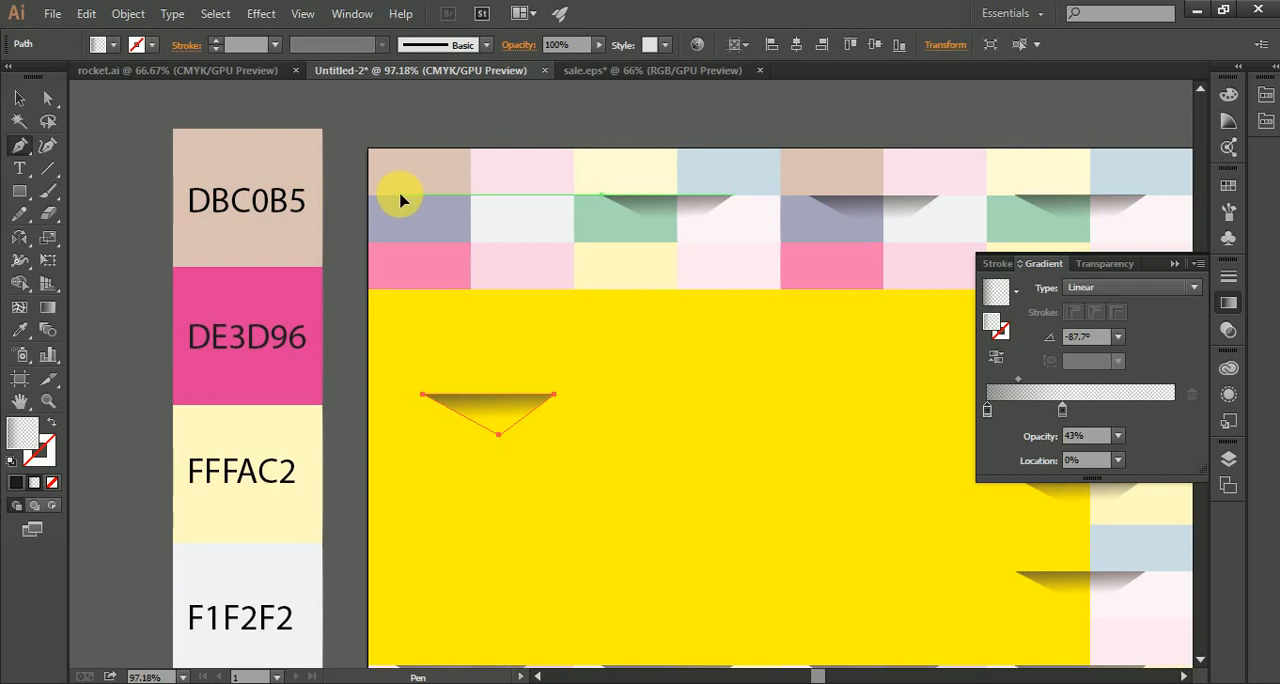
click(399, 195)
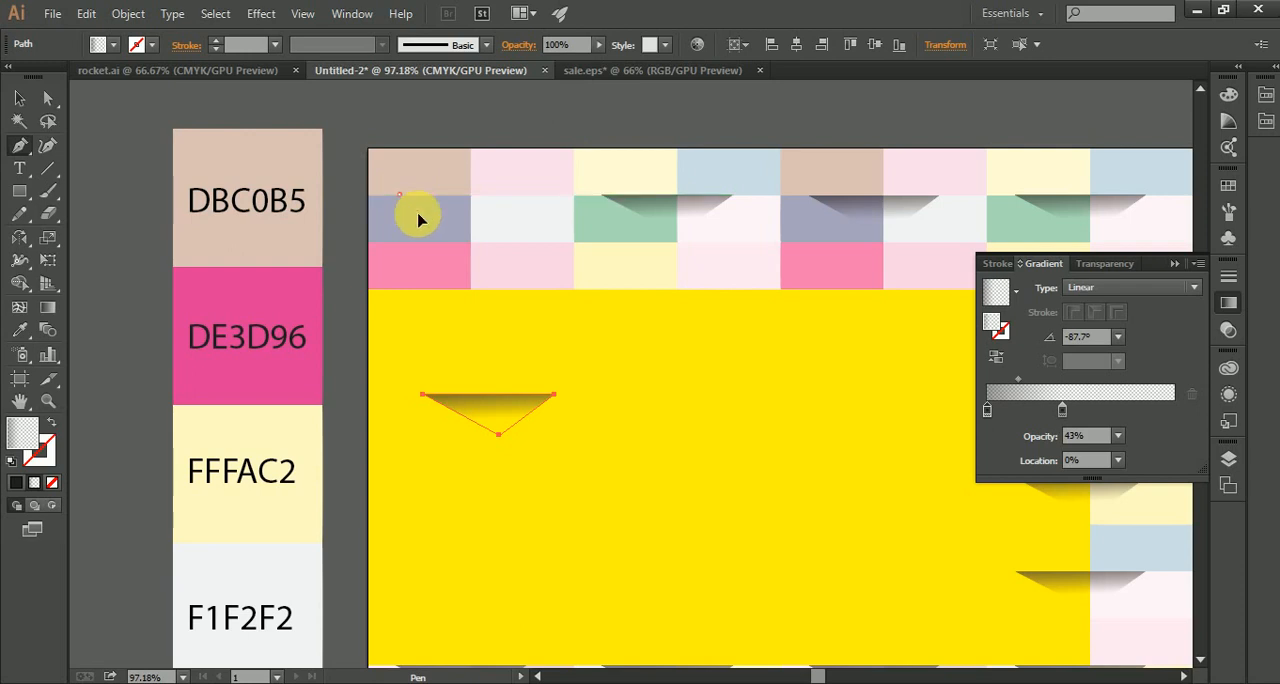
click(471, 233)
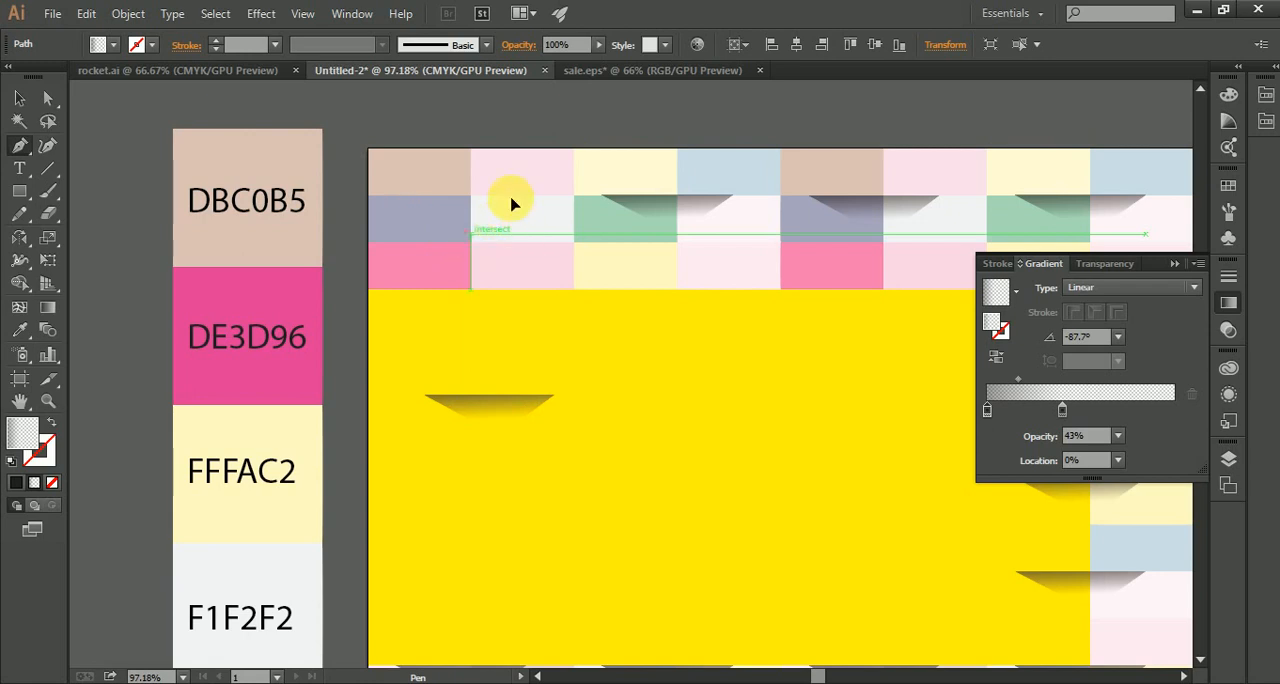
click(515, 194)
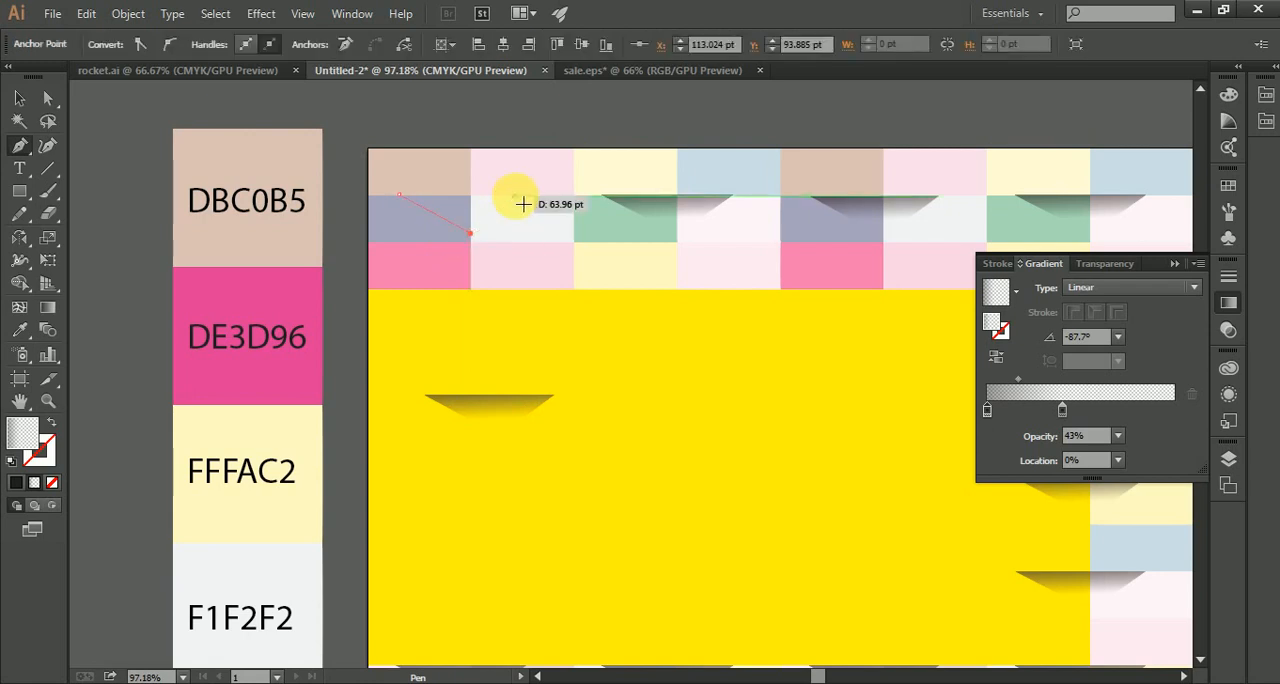
click(408, 201)
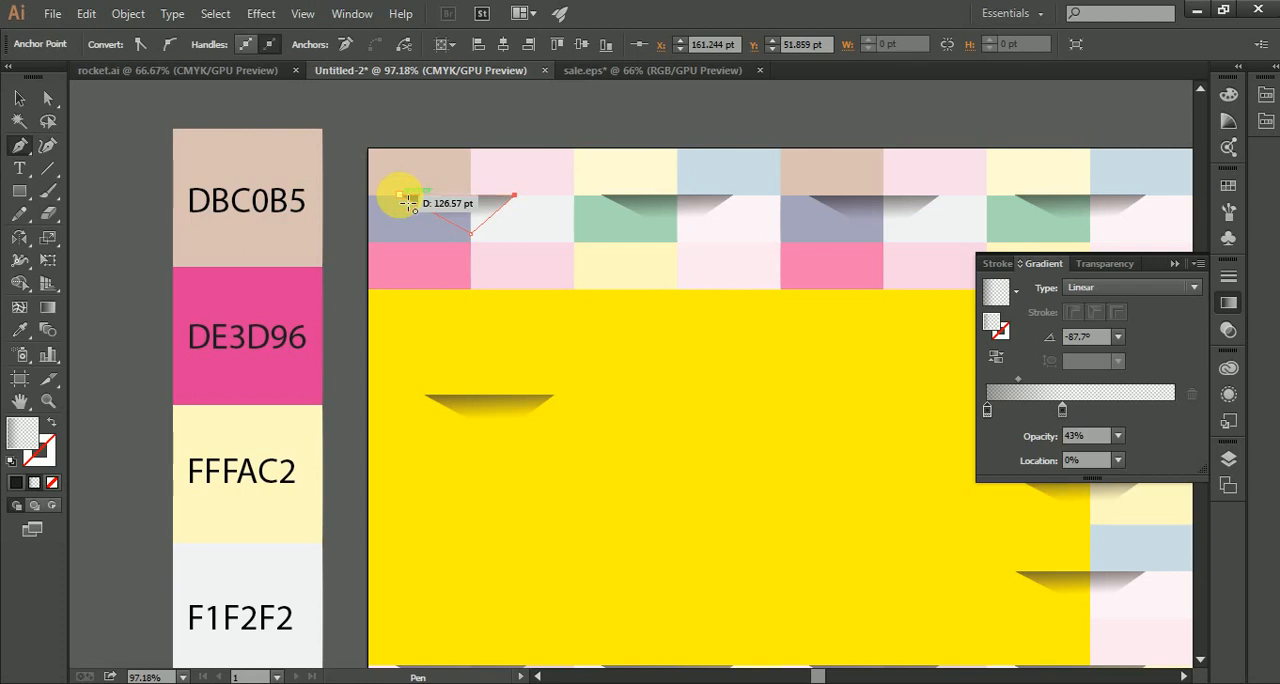
click(14, 99)
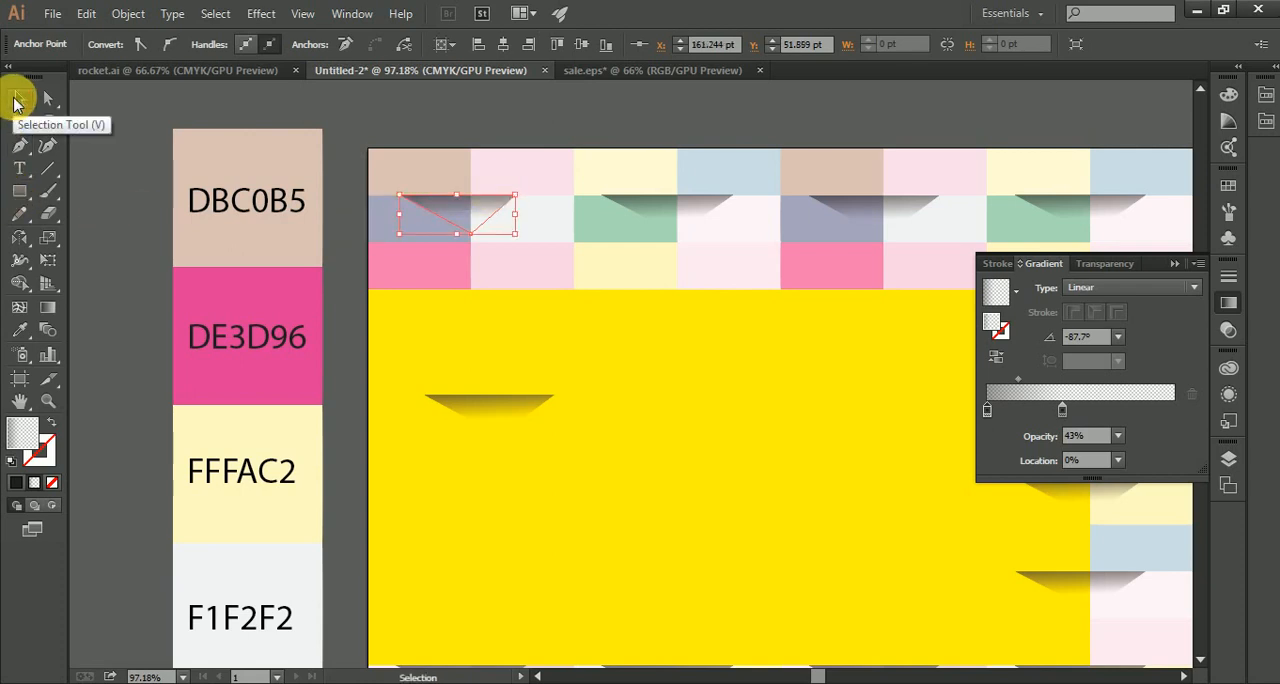
Step: Undo the newly drawn triangular path point by point
key(ctrl+z)
key(ctrl+z)
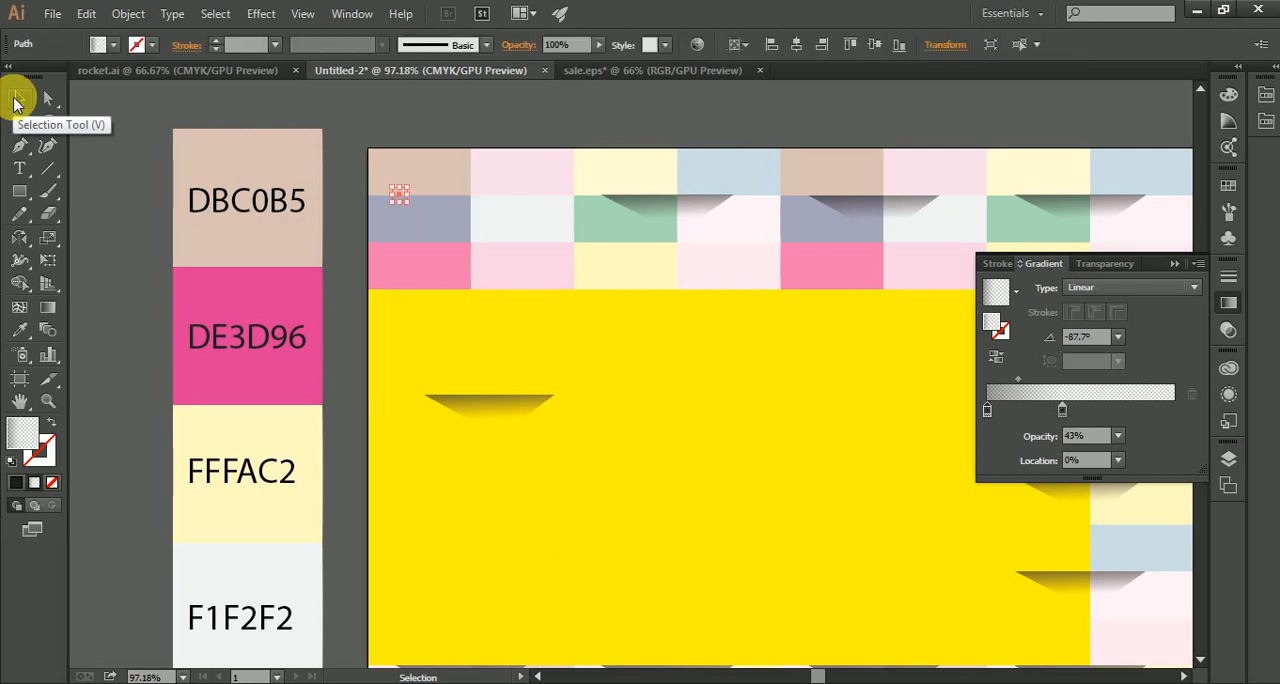
key(ctrl+z)
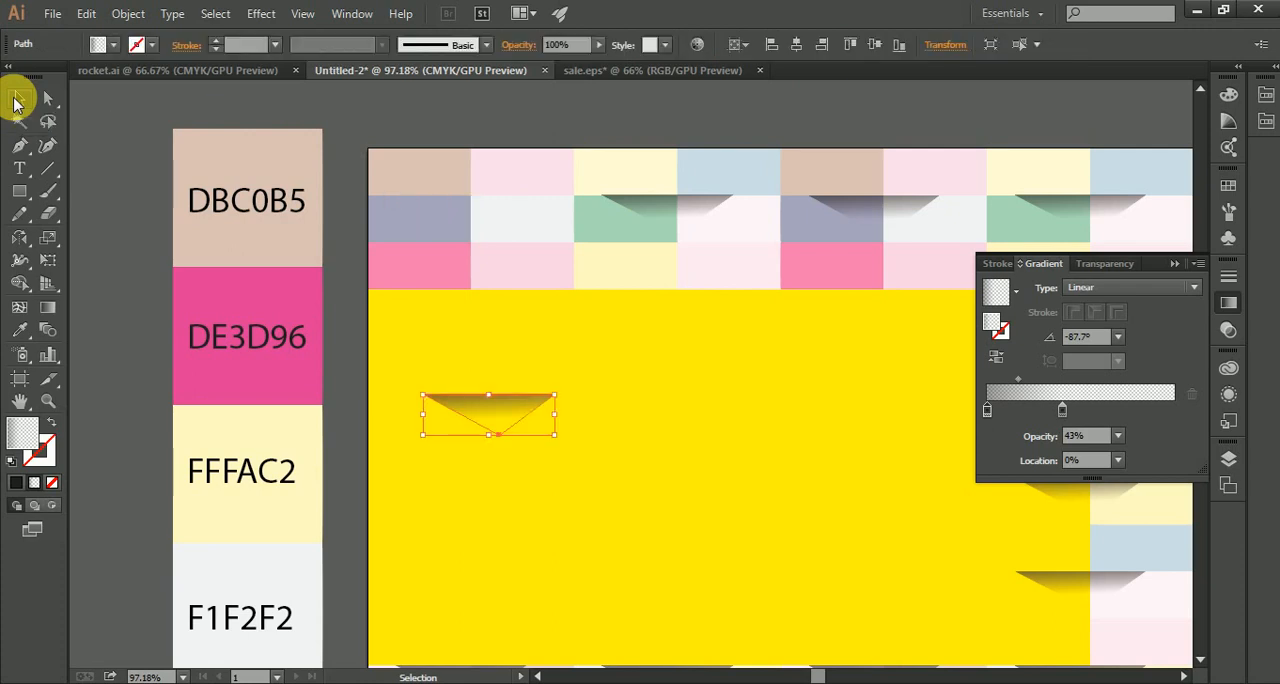
key(ctrl)
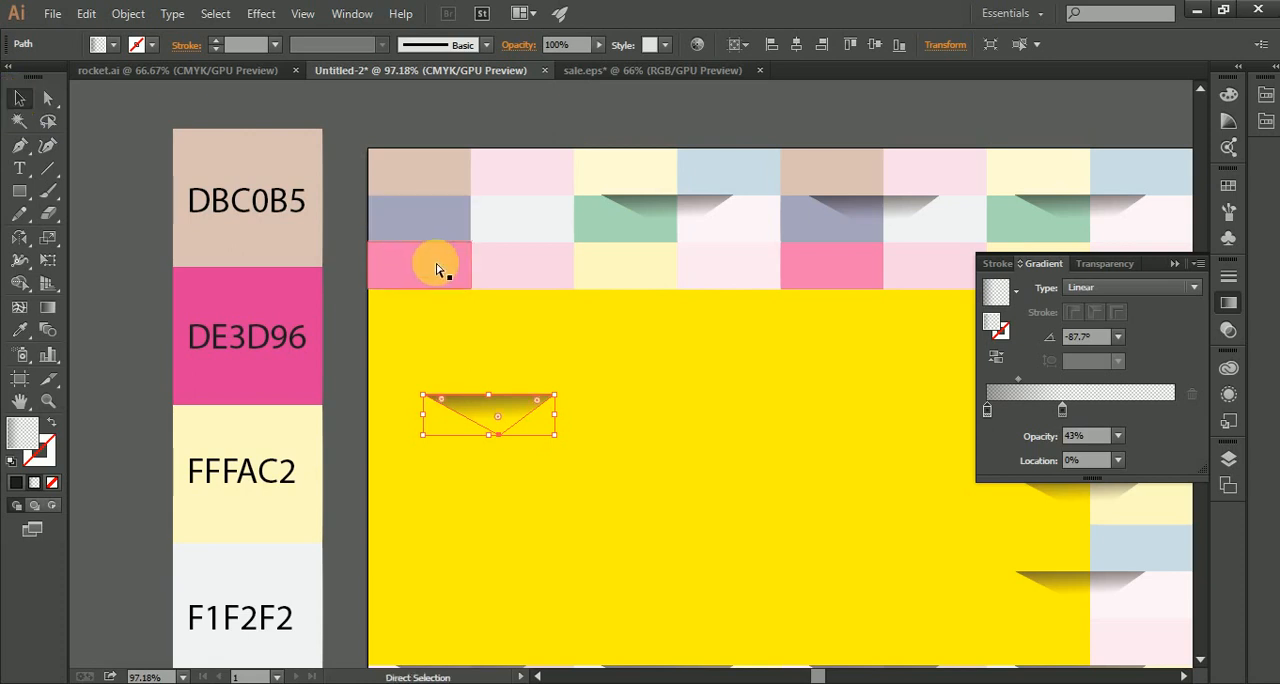
Step: Copy the shadow on the yellow background and move the original back over the first two tiles of the second row
key(ctrl+c)
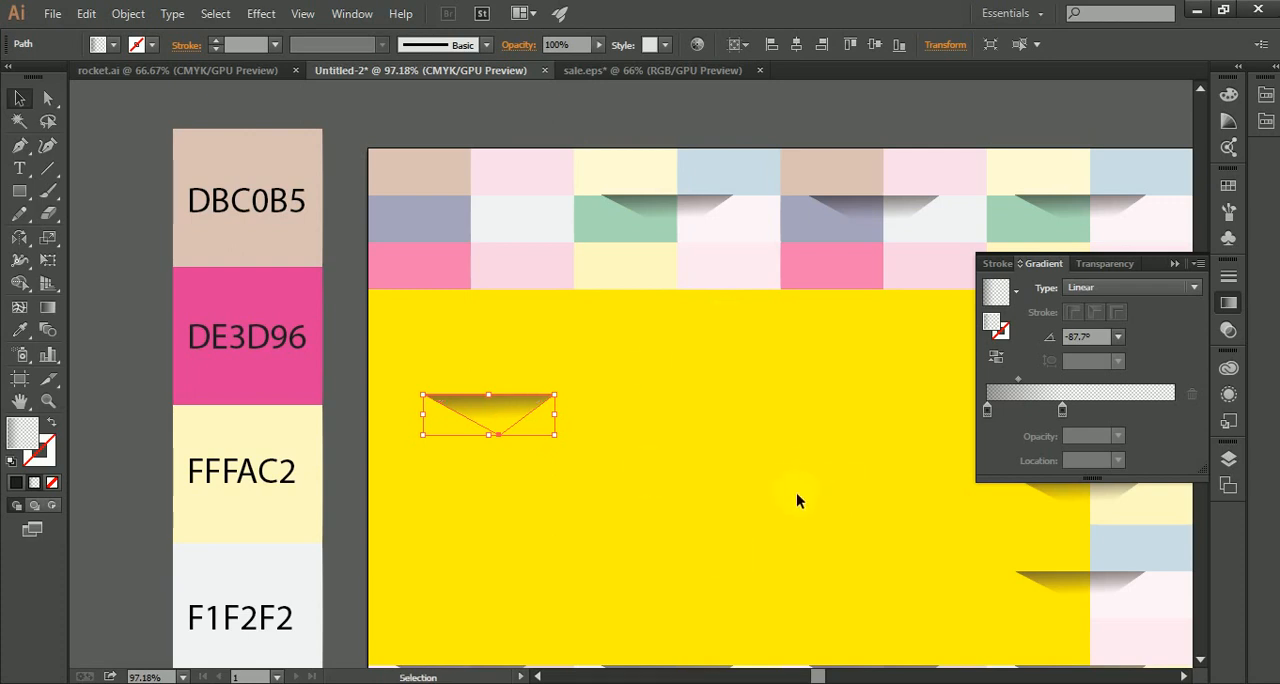
key(ctrl+c)
click(637, 331)
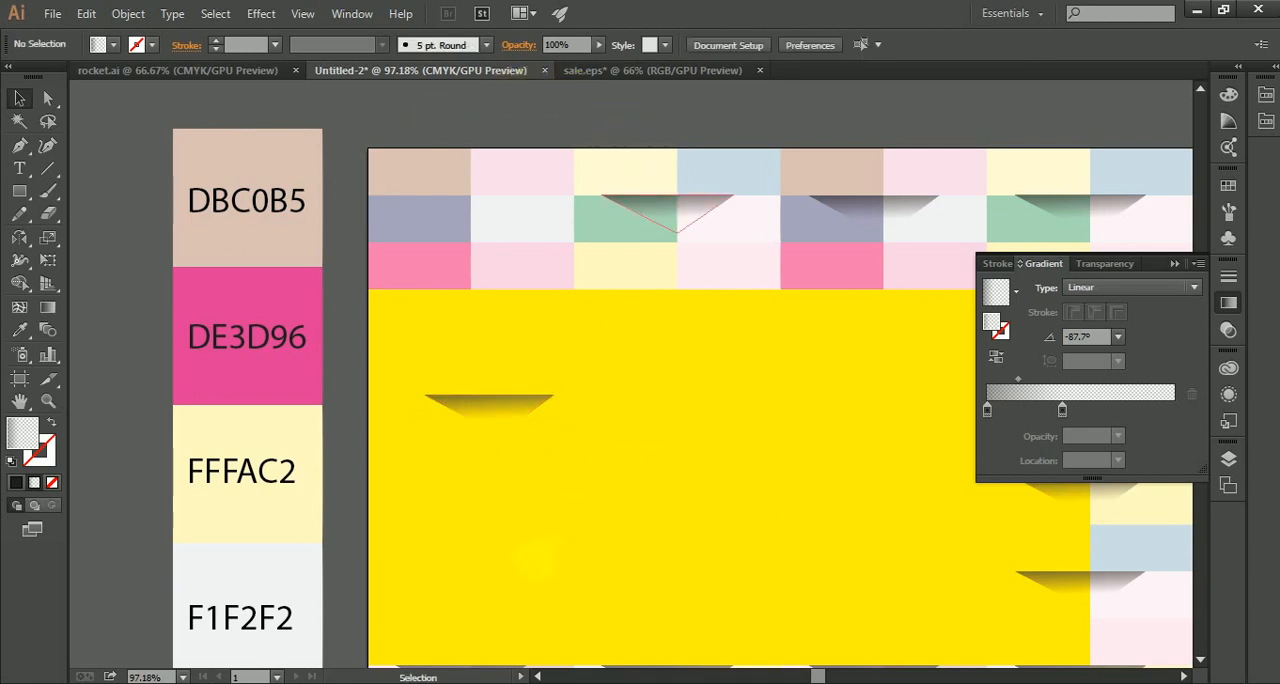
drag(507, 411, 482, 218)
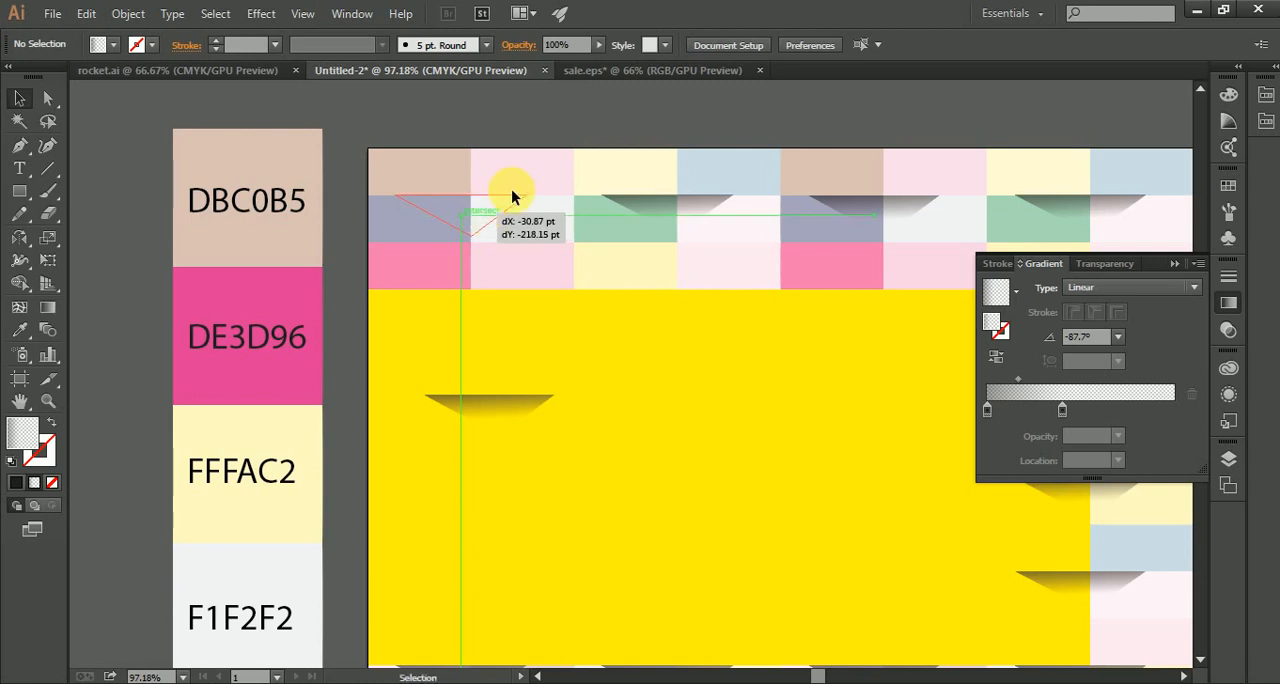
click(548, 135)
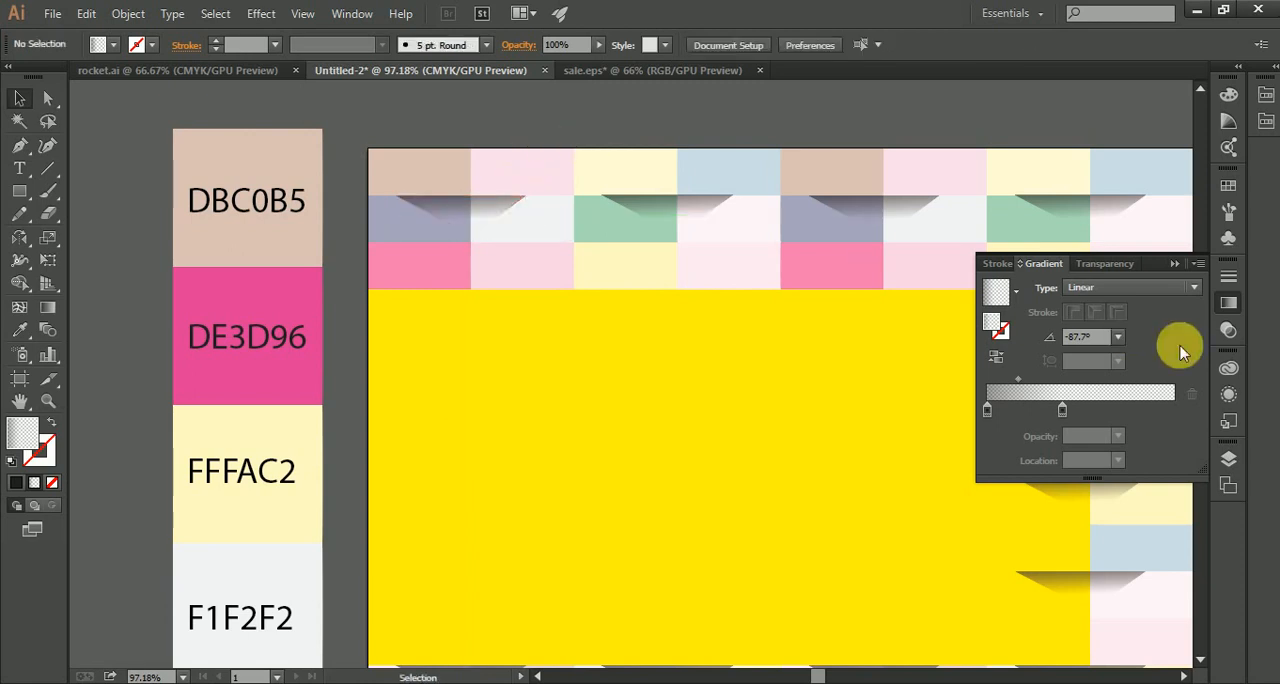
click(1173, 265)
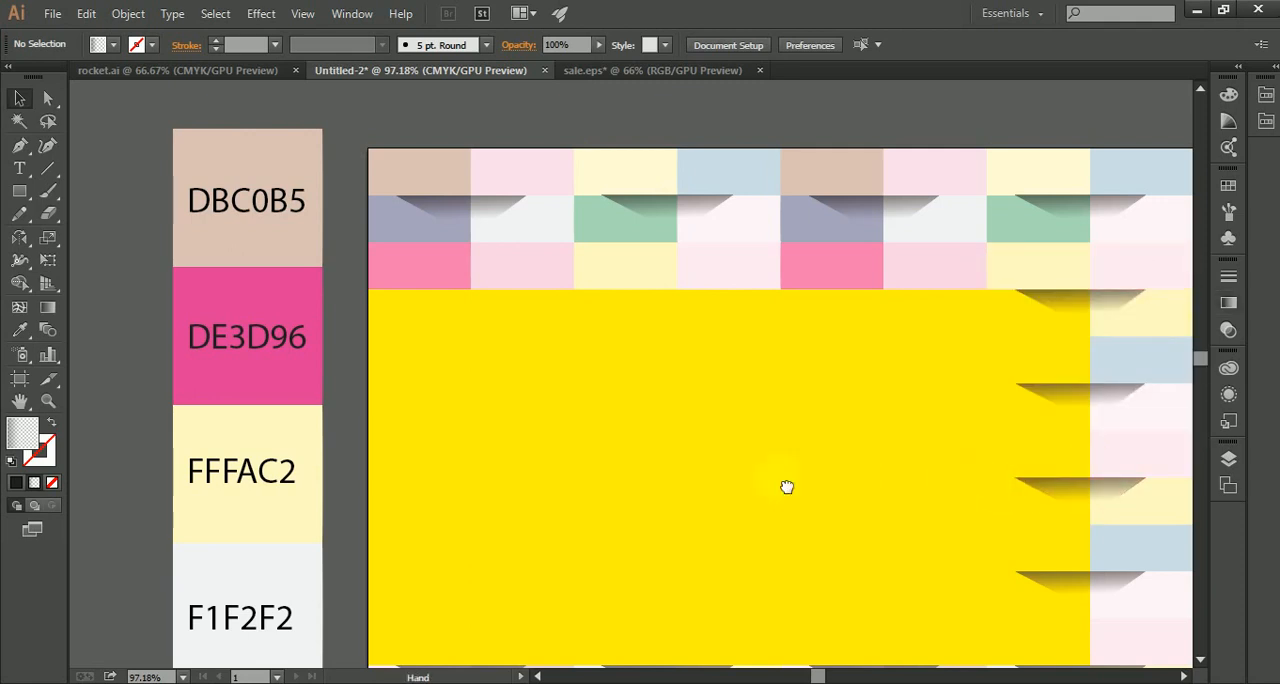
Step: Delete the remaining last column of tiles and its shadows below the third row
drag(786, 486, 639, 474)
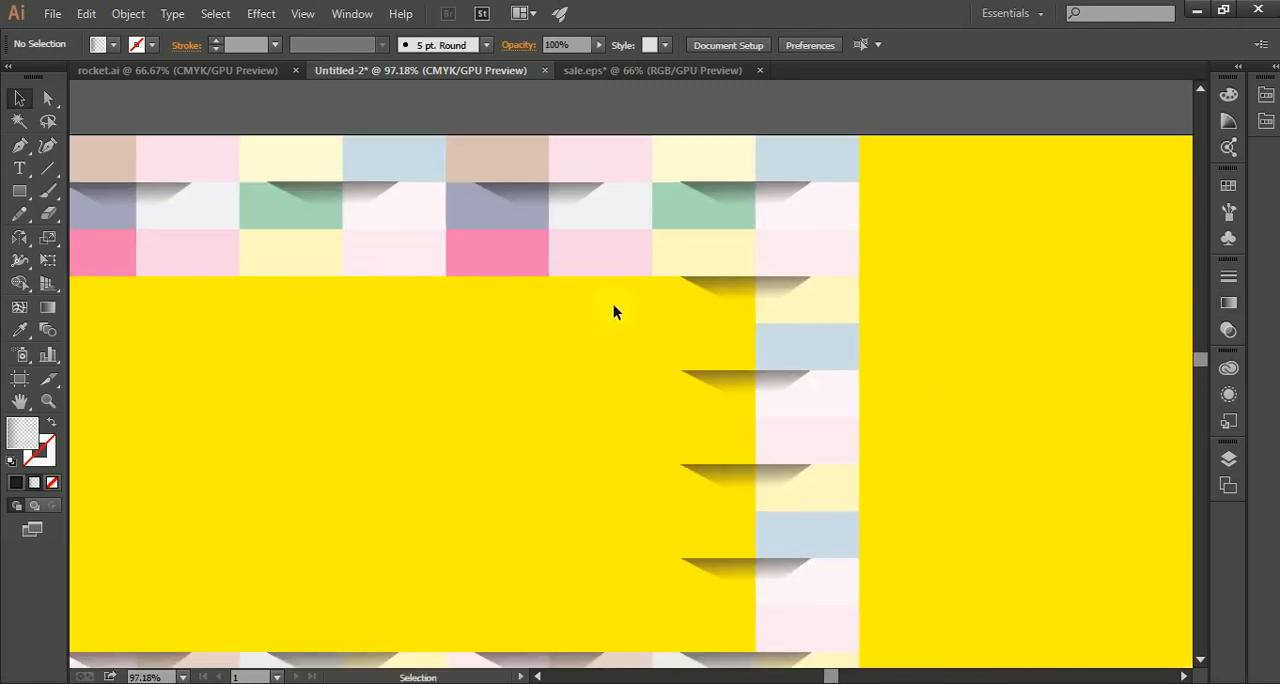
mouse_move(614, 302)
mouse_down()
mouse_move(832, 470)
mouse_move(908, 574)
mouse_move(950, 670)
mouse_up()
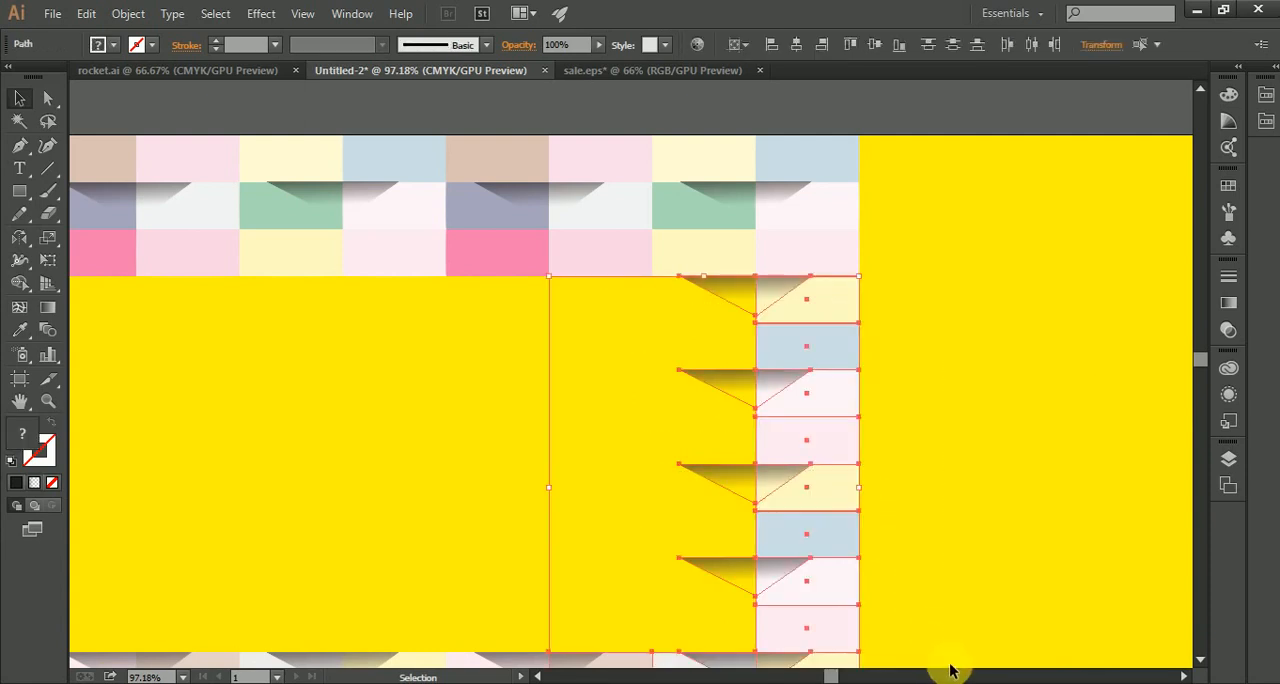
key(Delete)
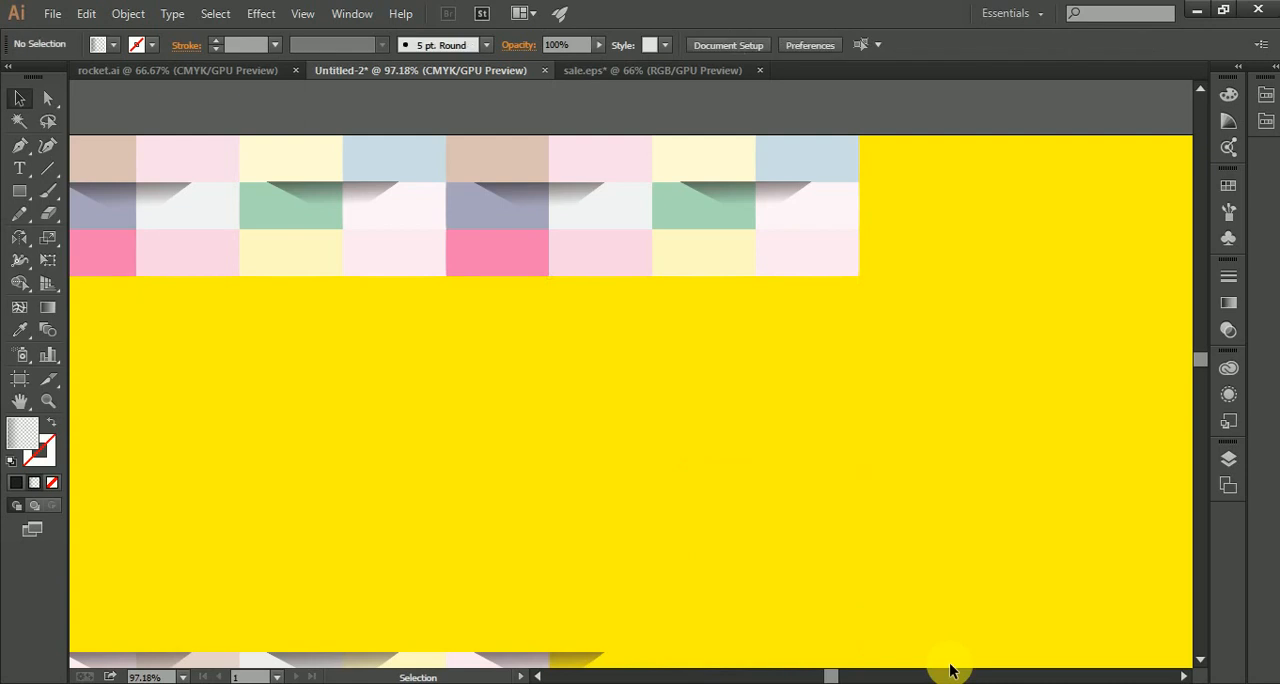
key(space)
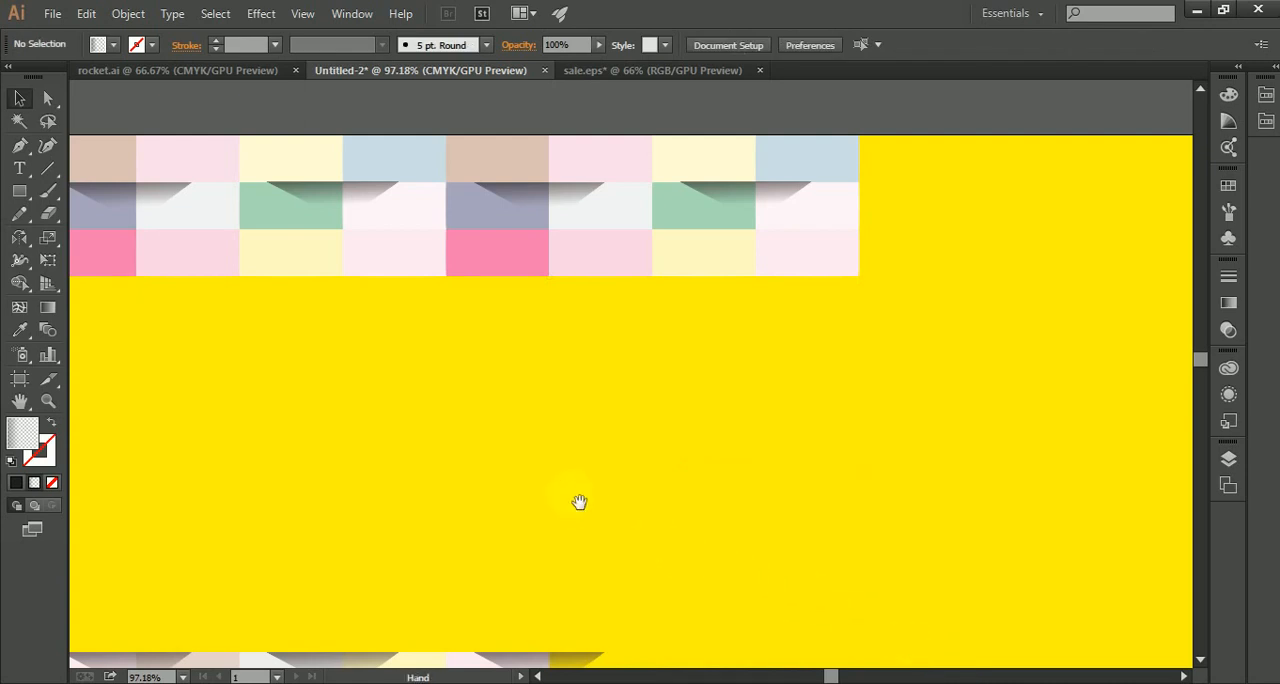
drag(873, 527, 811, 489)
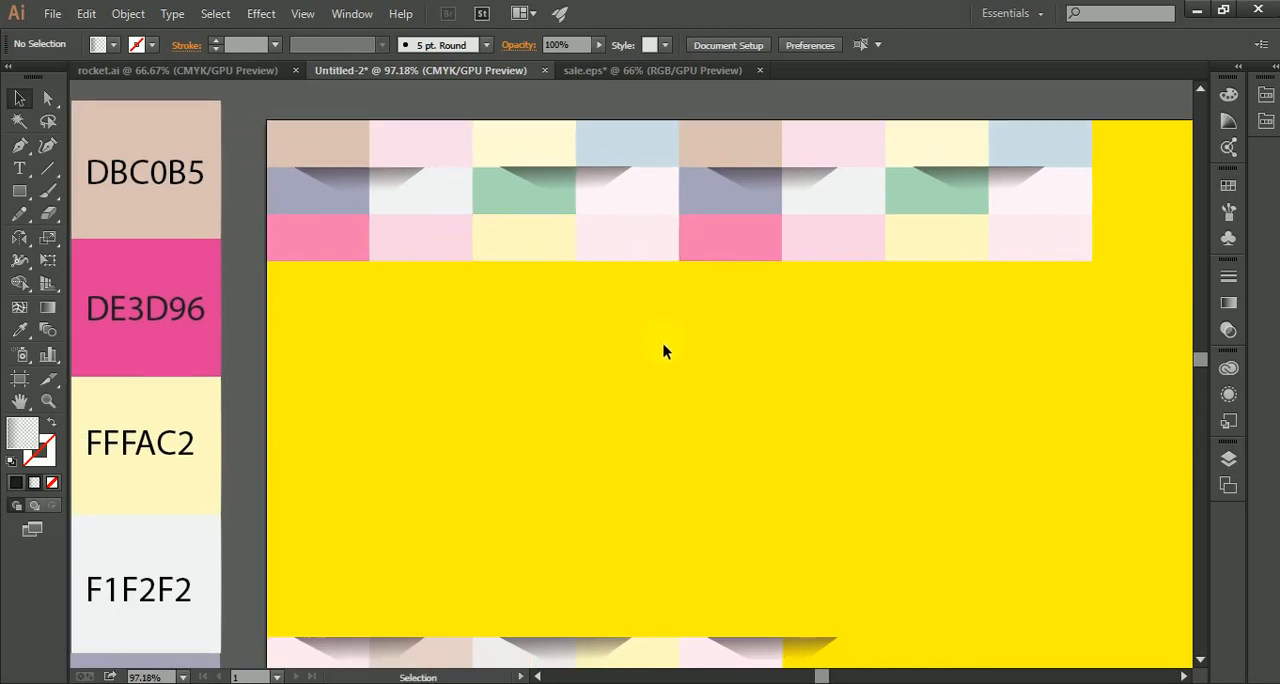
Step: Delete the incomplete row of tiles and its shadows at the upper edge of the lower block
scroll(663, 352, down, 7)
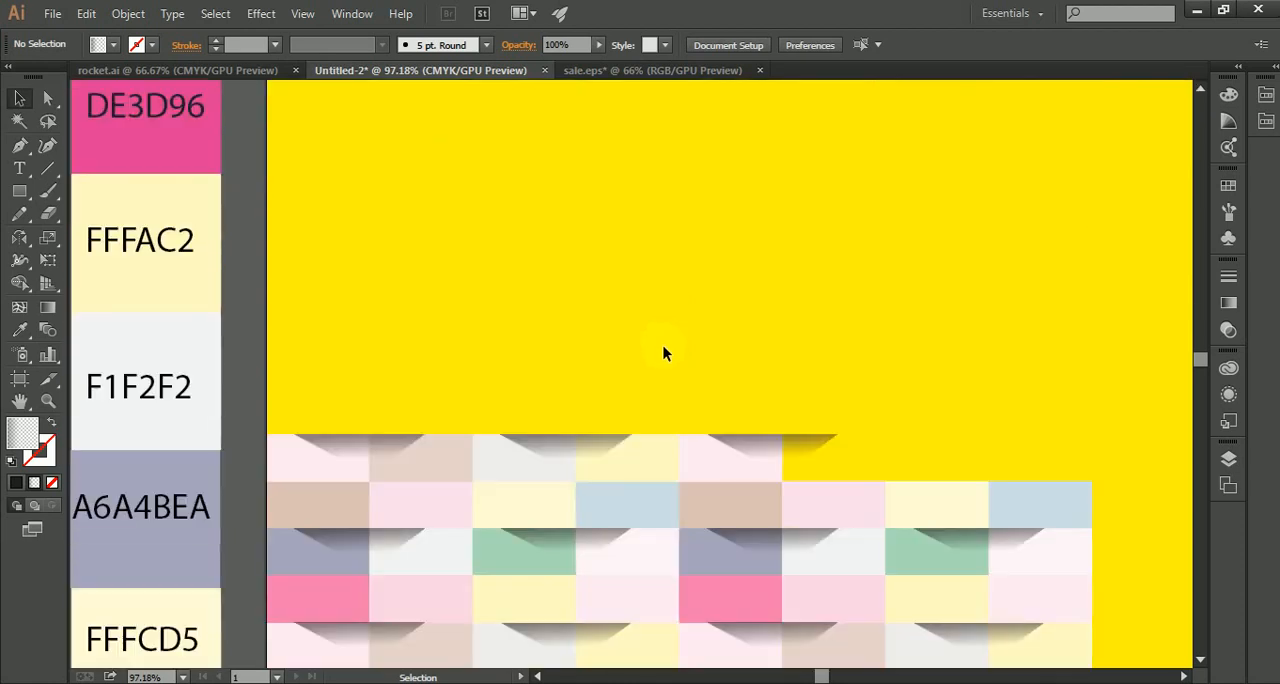
scroll(663, 352, down, 4)
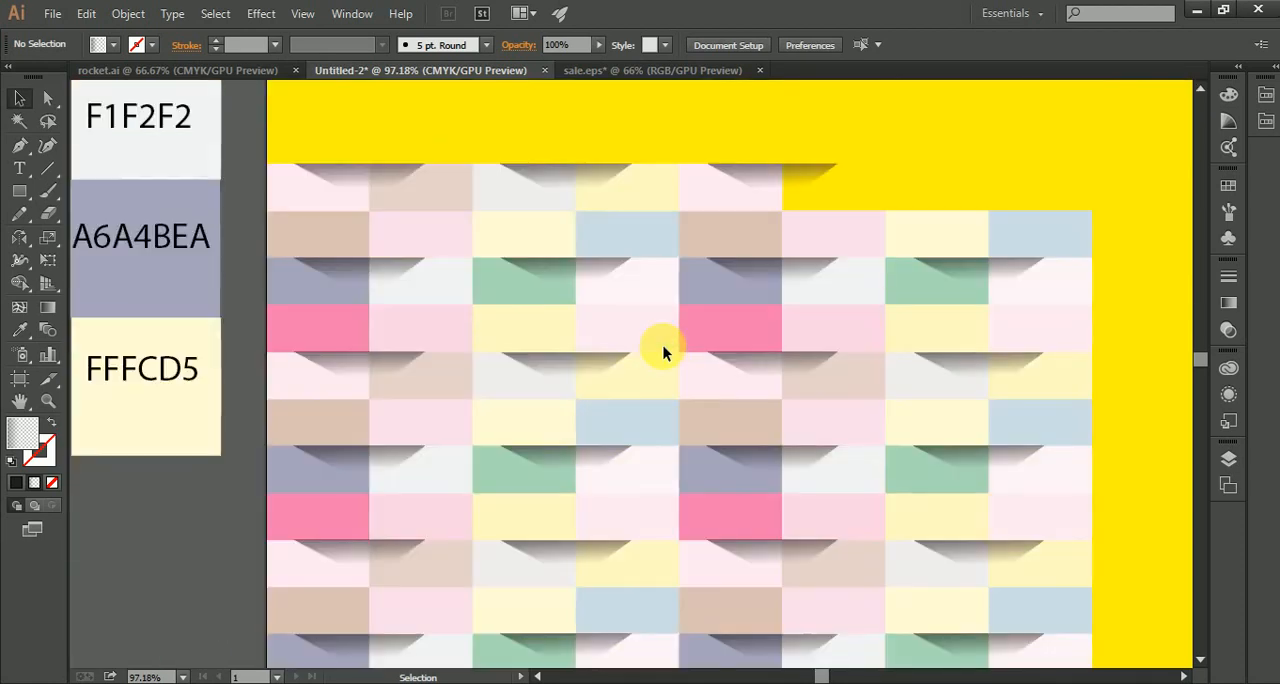
scroll(663, 352, down, 3)
scroll(663, 352, down, 2)
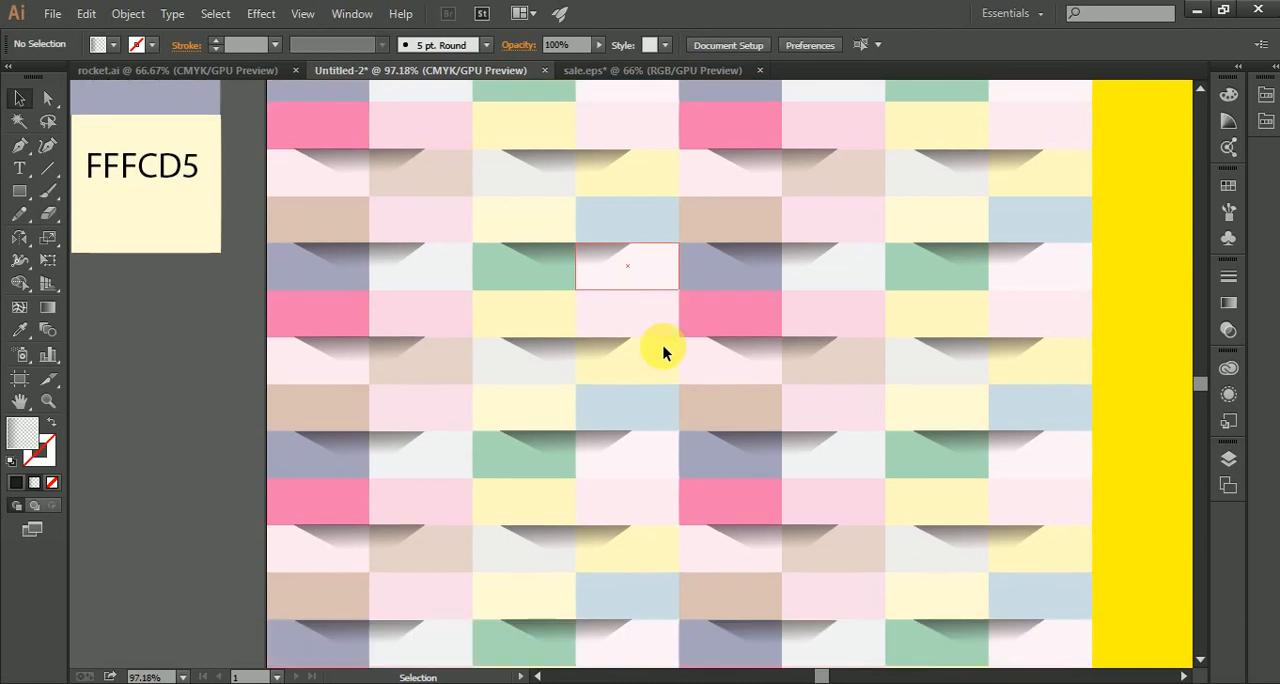
scroll(663, 352, up, 4)
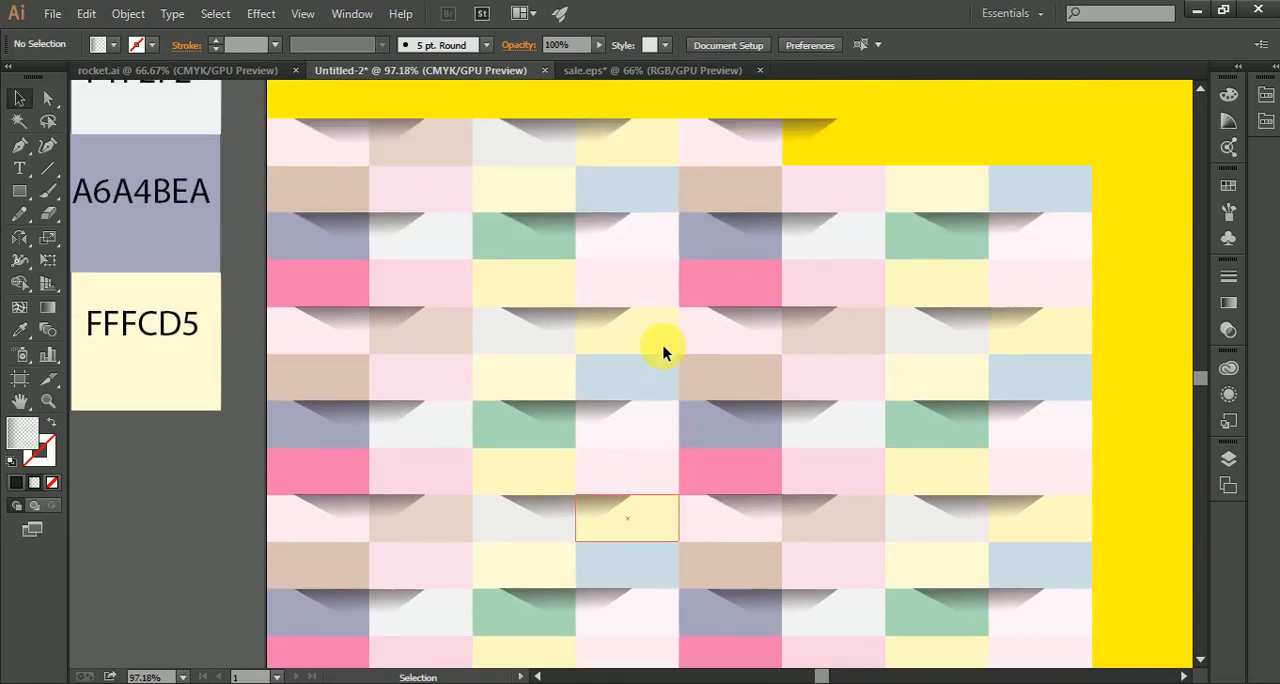
scroll(645, 348, up, 2)
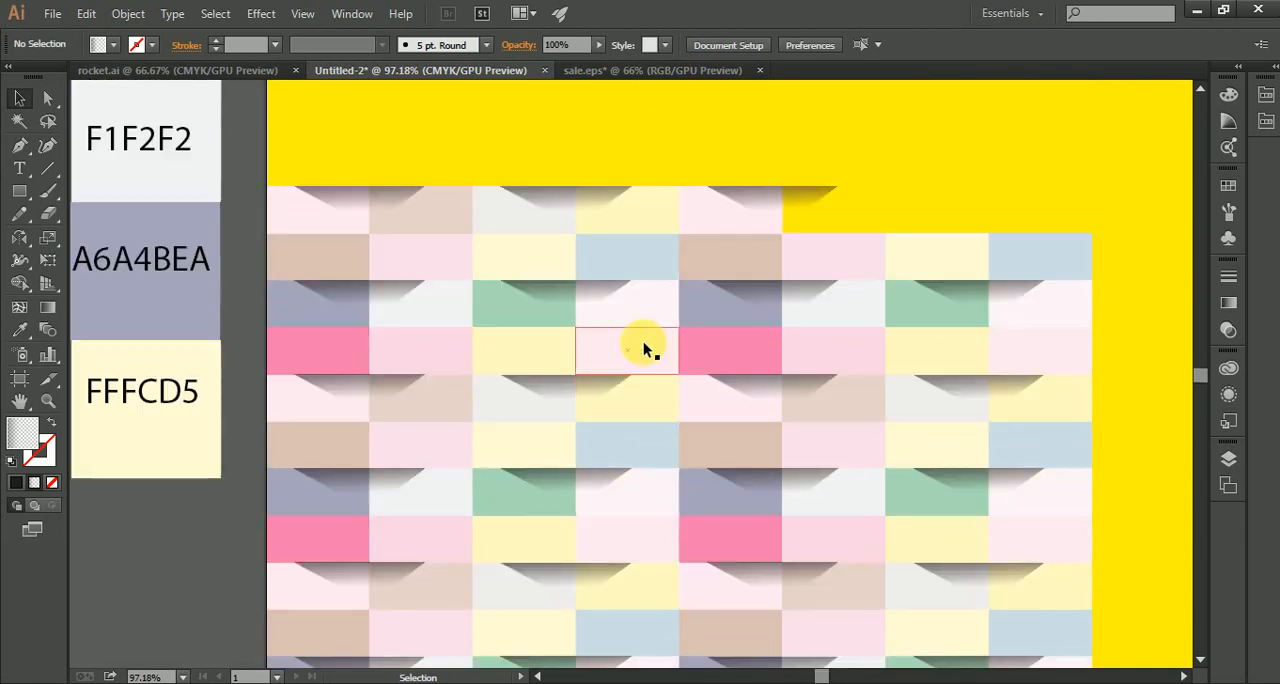
drag(248, 213, 854, 202)
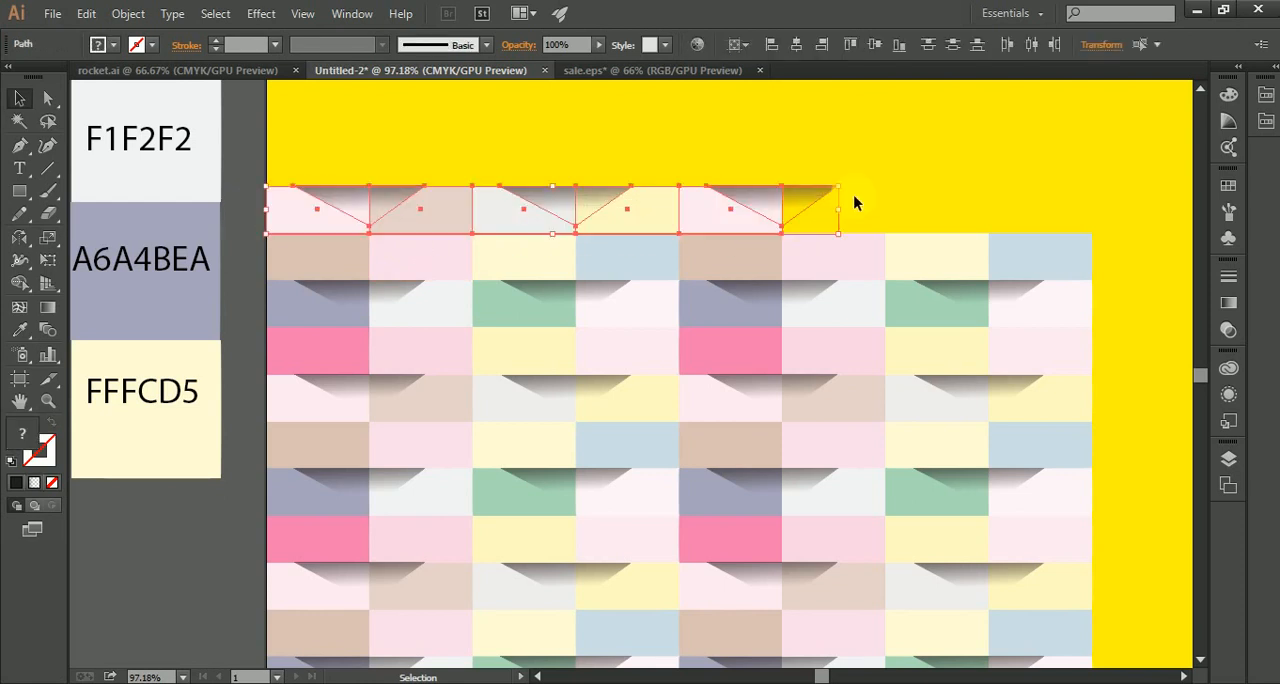
key(Delete)
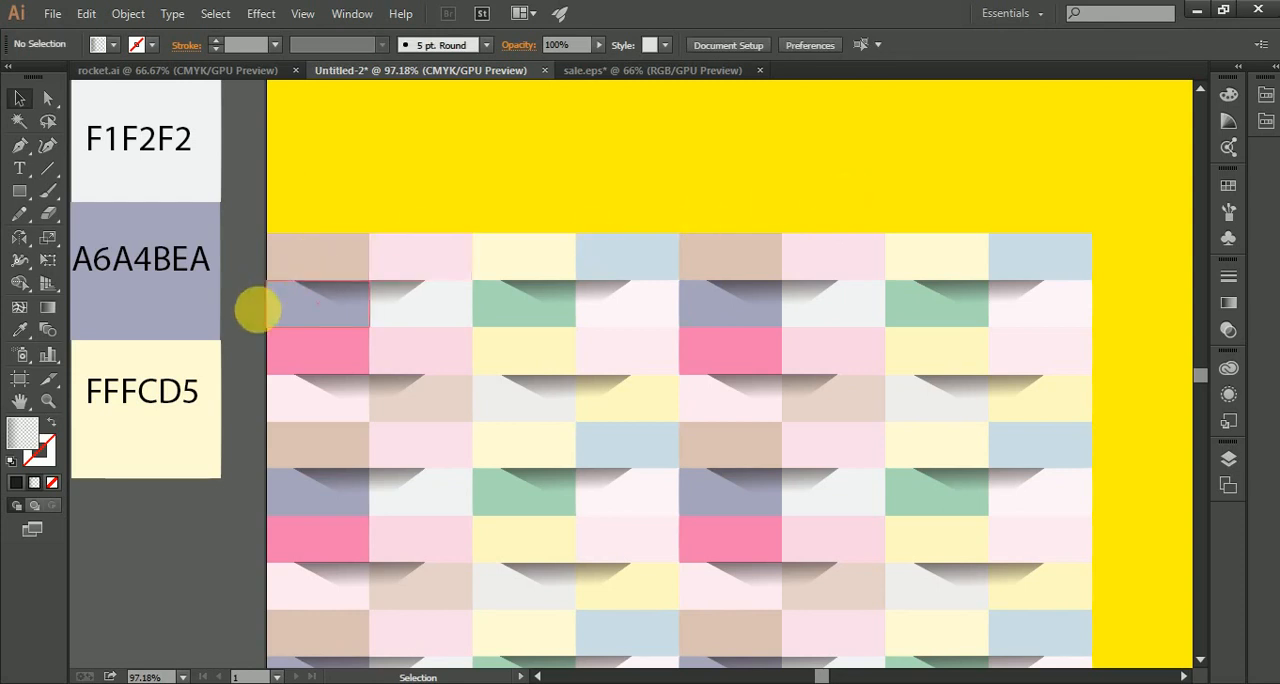
Step: Copy the pink-led row and the shadowed row below it to the clipboard, and clear the selection
drag(250, 363, 1056, 388)
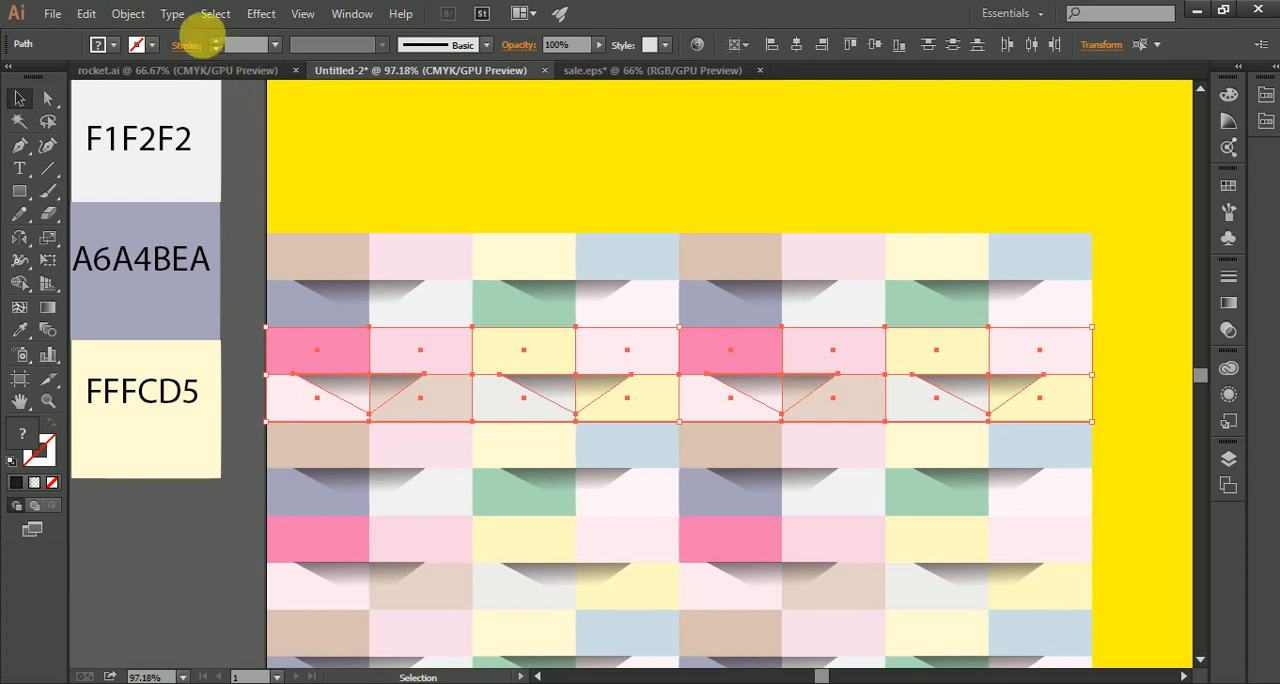
click(130, 16)
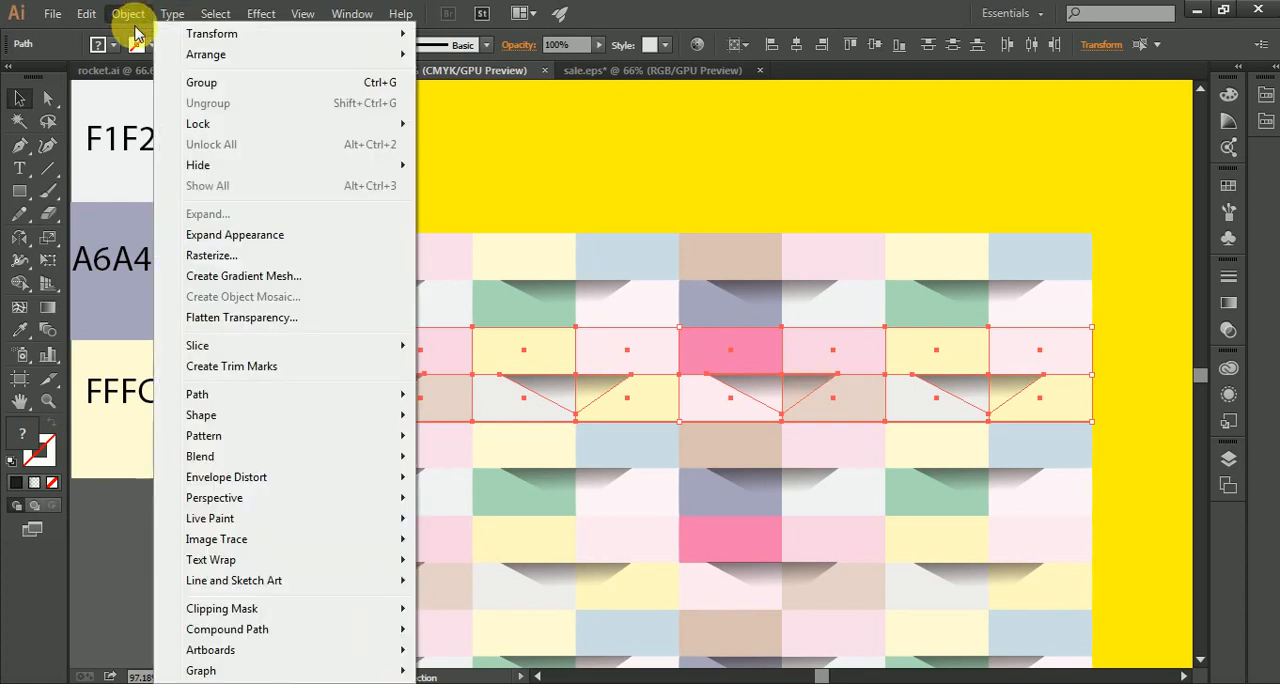
mouse_move(174, 18)
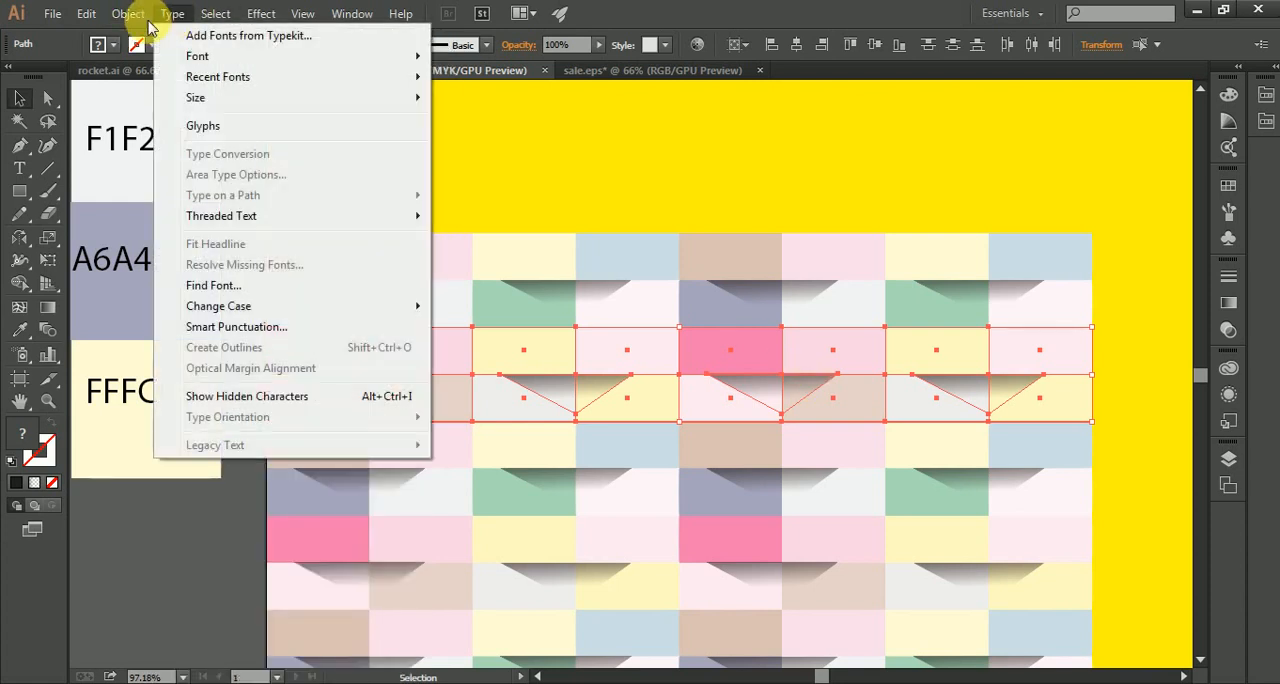
mouse_move(128, 24)
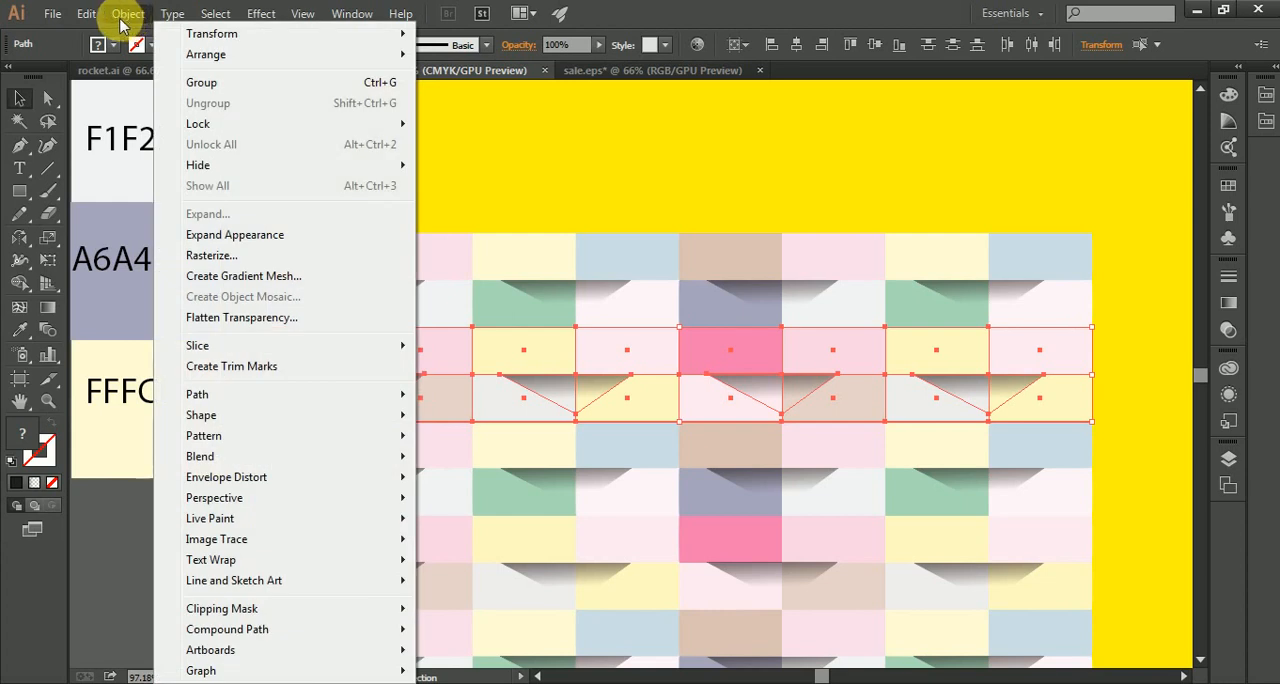
mouse_move(86, 16)
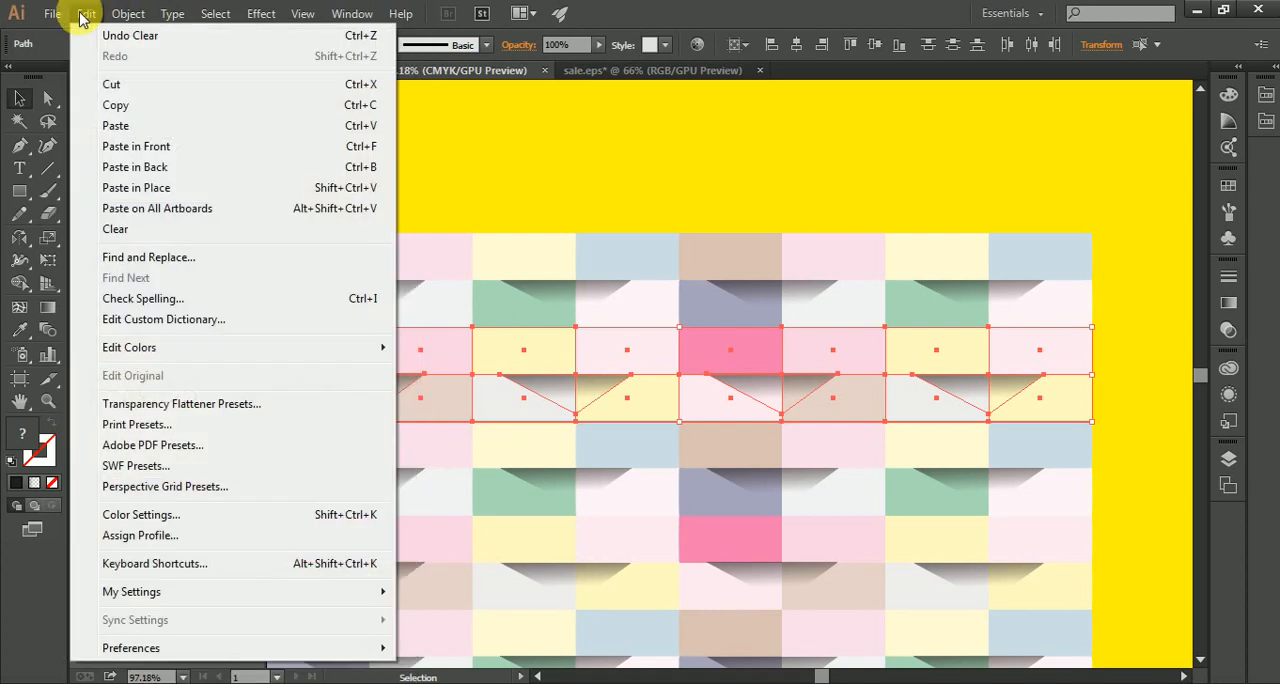
click(118, 106)
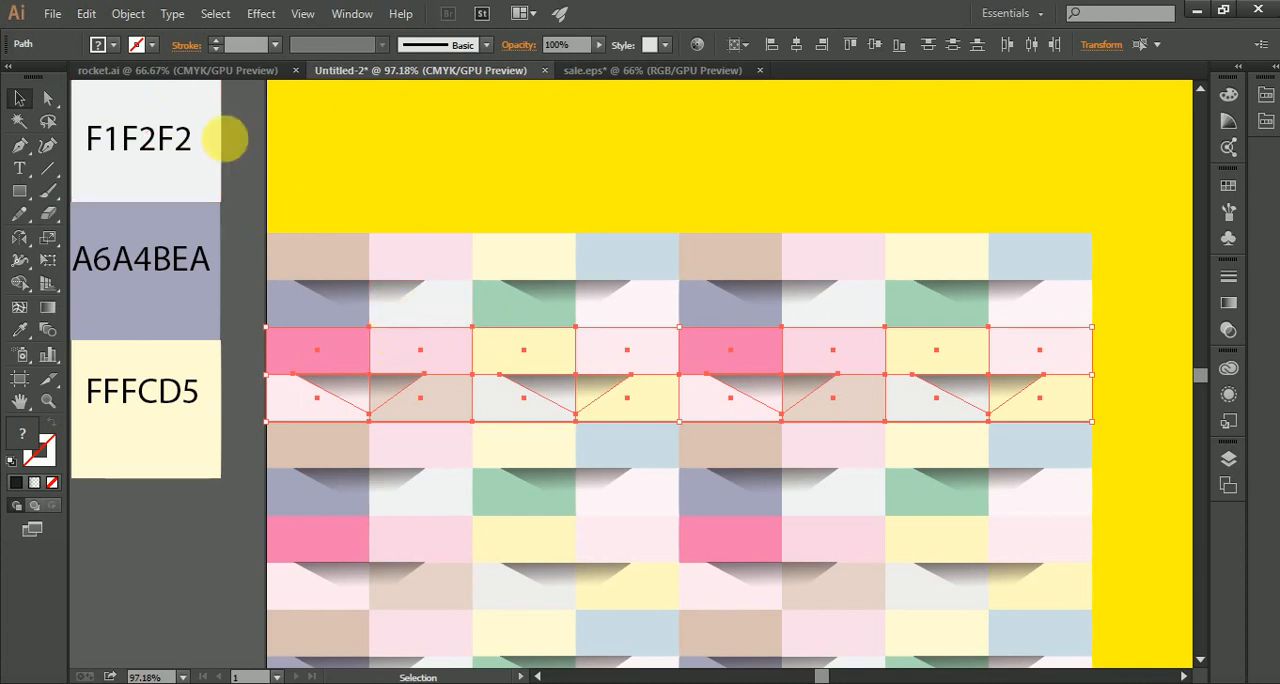
click(88, 14)
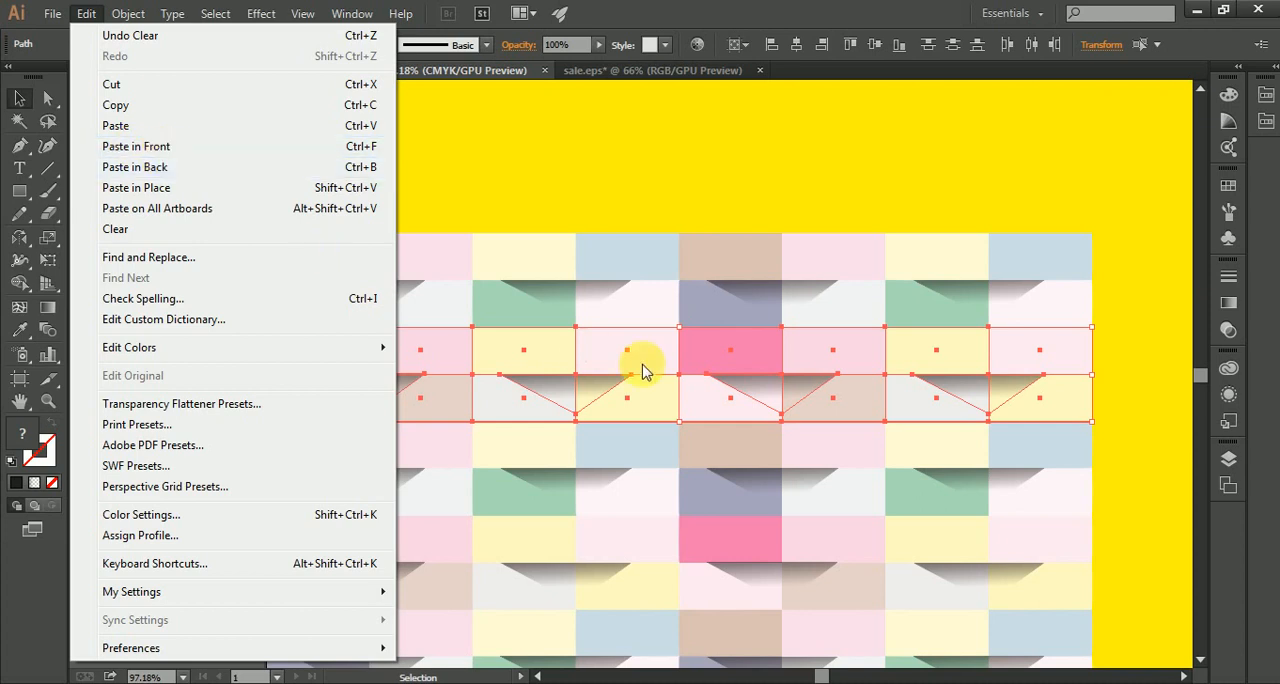
click(572, 375)
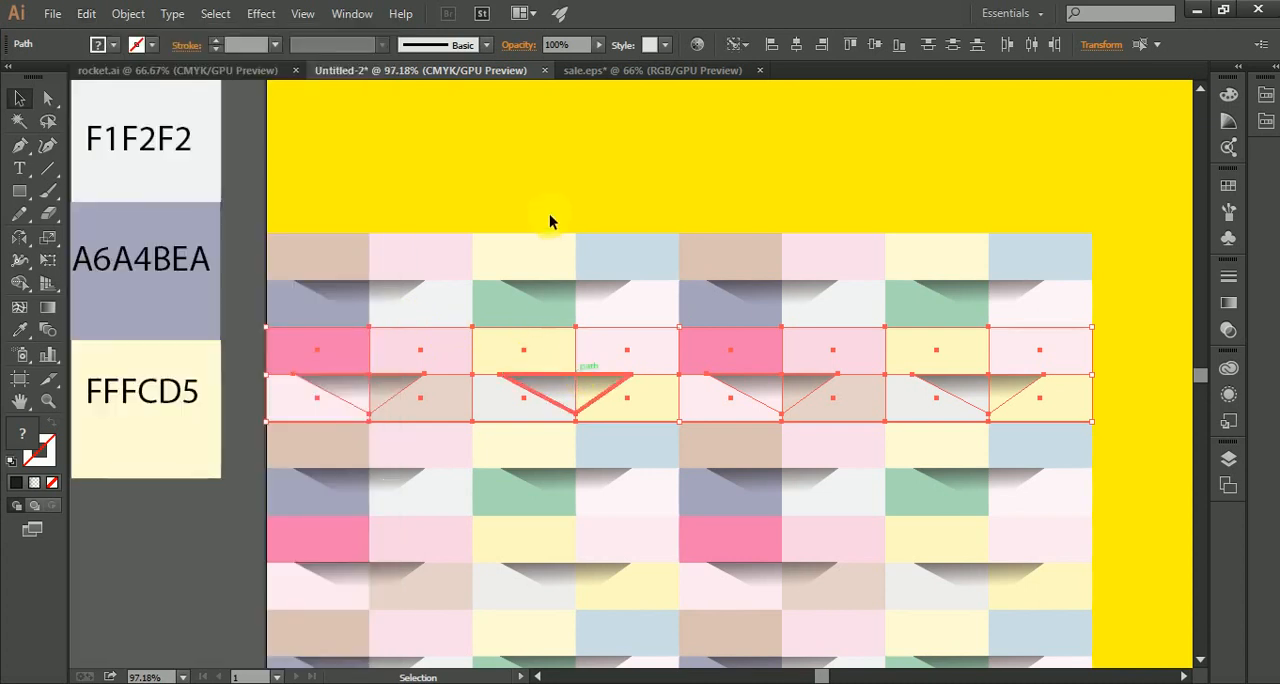
click(548, 189)
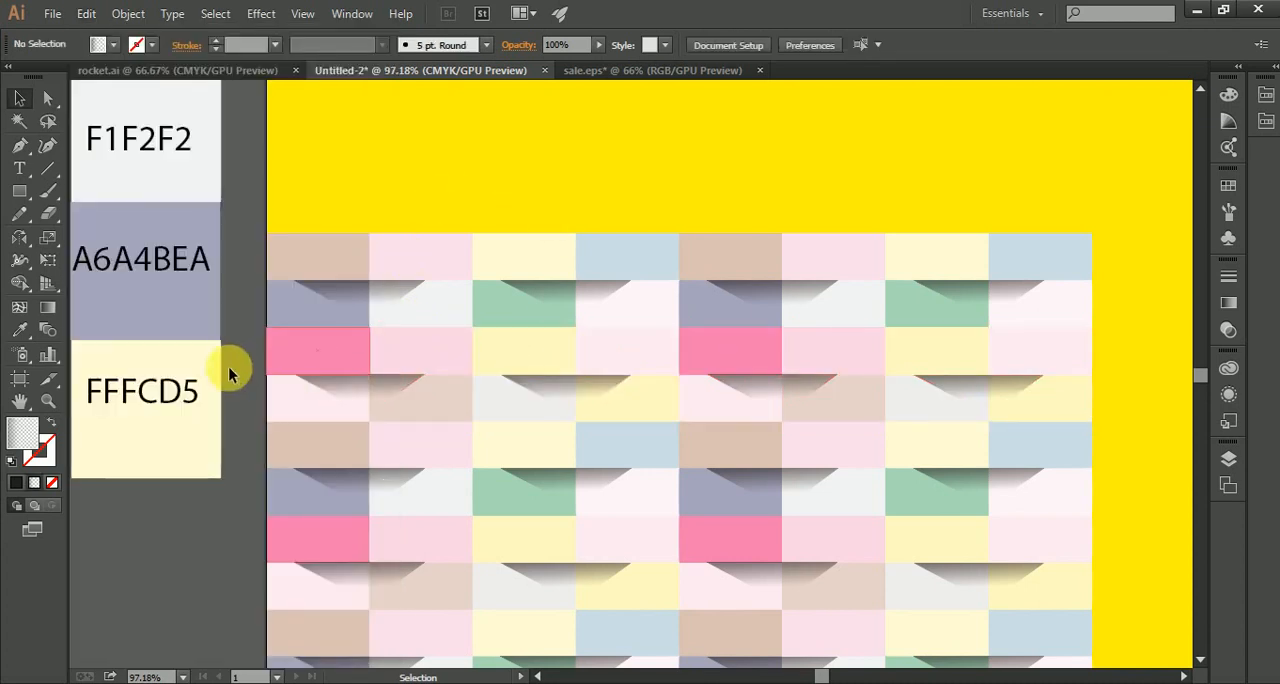
Step: Duplicate the pink-led row and the shadowed row below it directly above the lower block, and repeat the same upward copy once
drag(231, 368, 1051, 399)
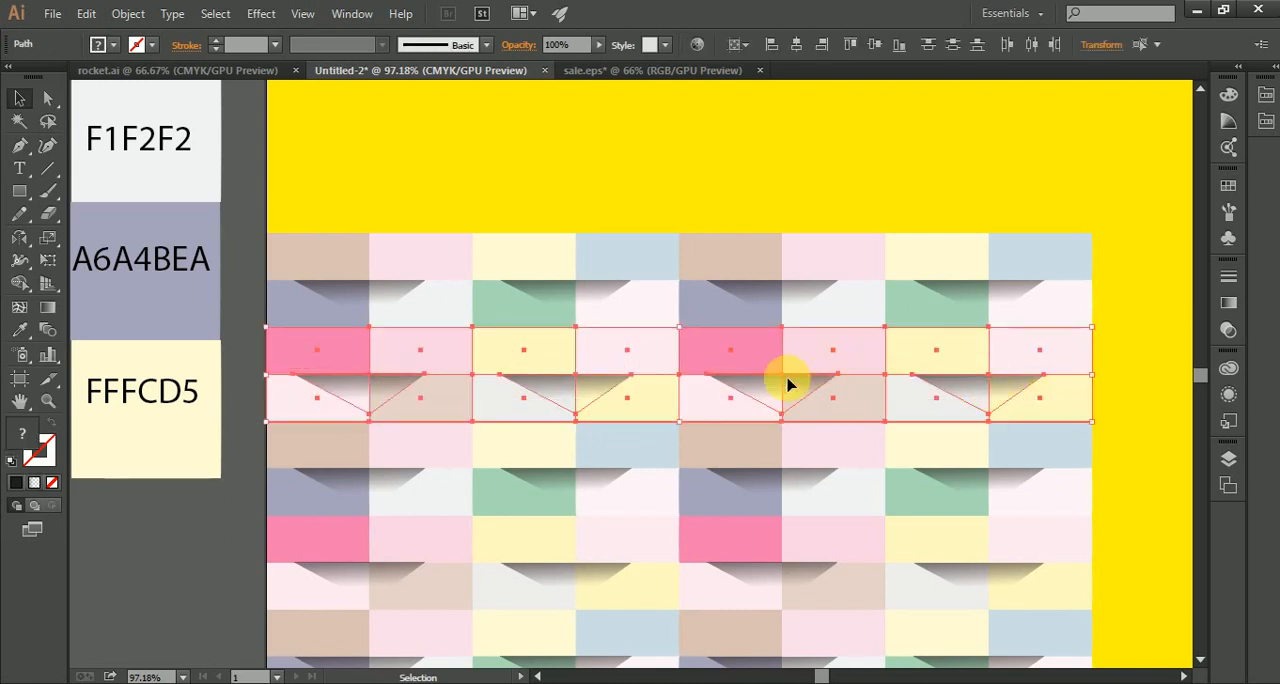
drag(794, 386, 791, 197)
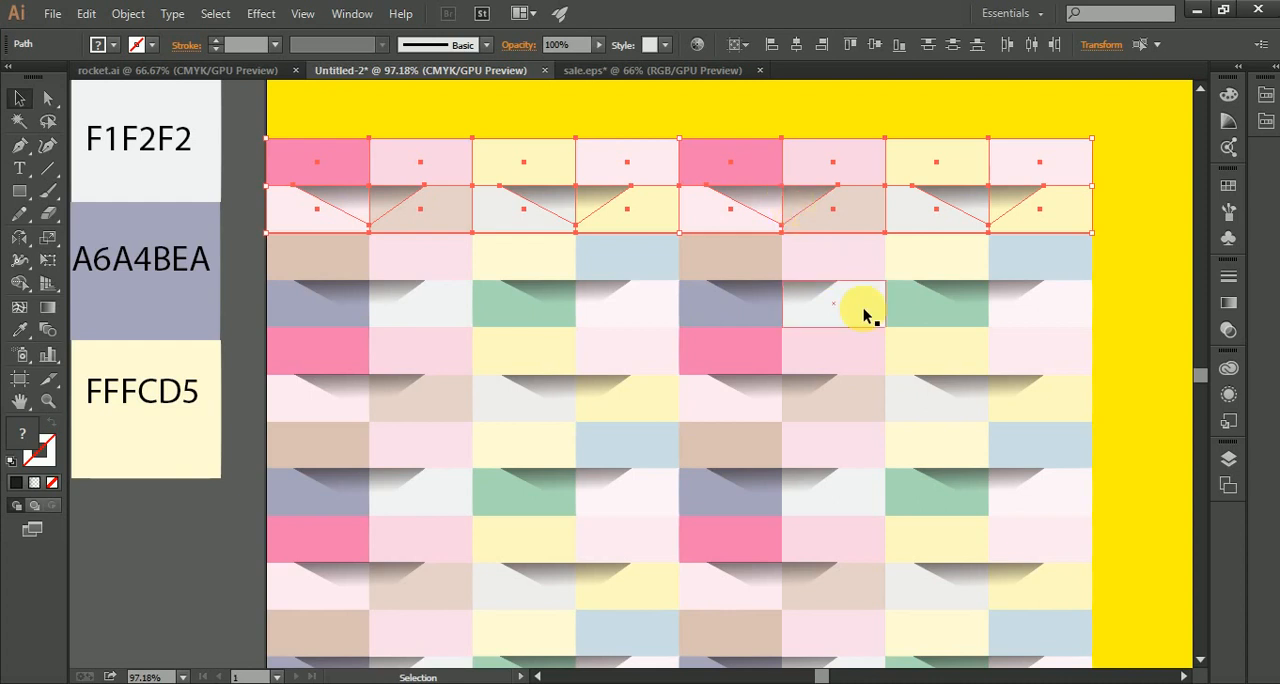
scroll(863, 308, up, 1)
key(a)
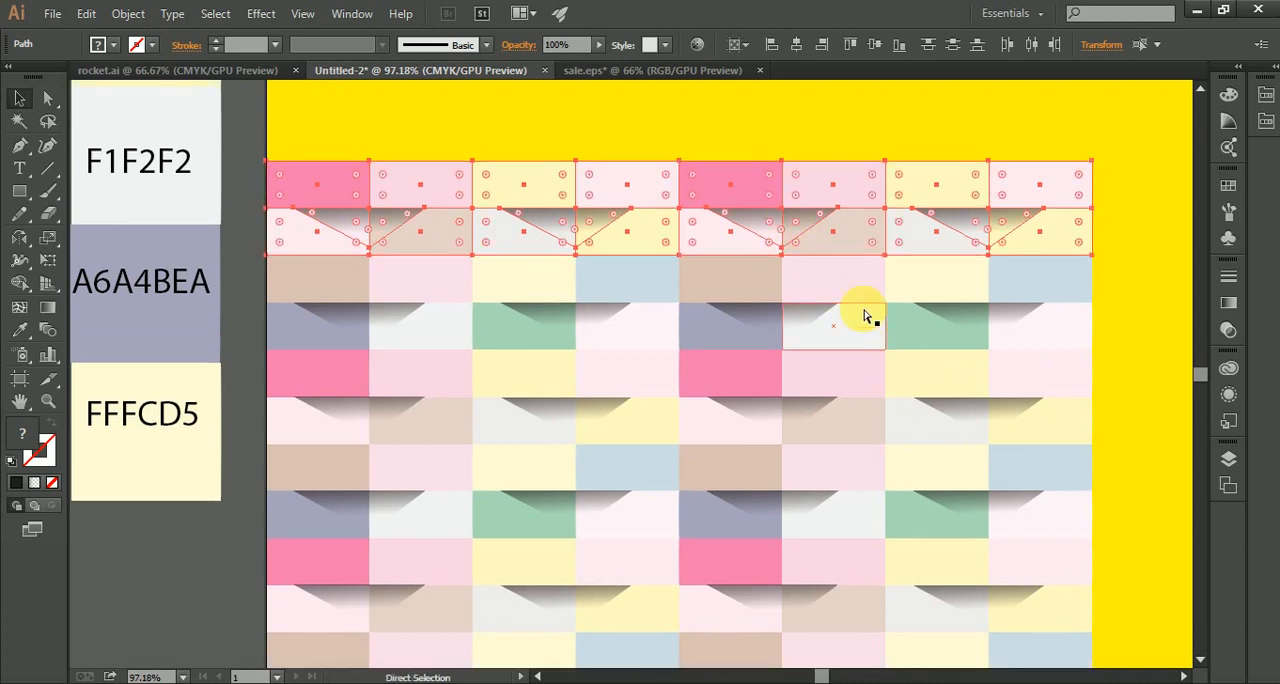
key(ctrl+d)
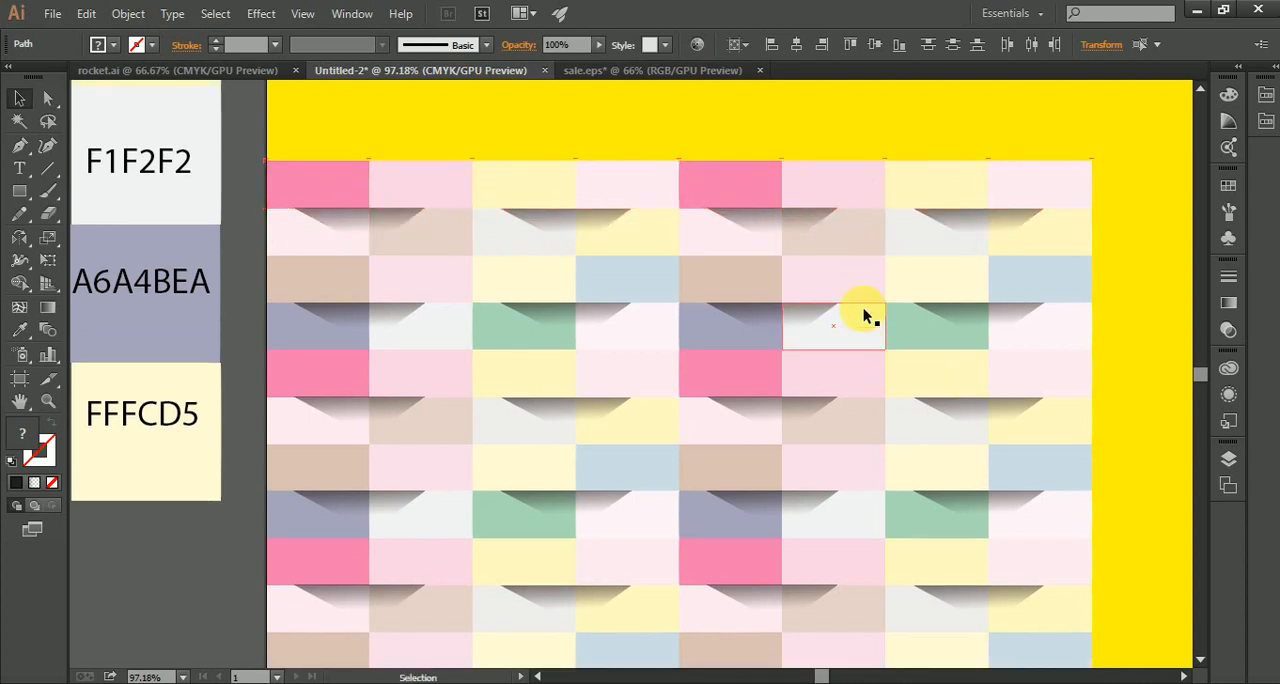
scroll(863, 308, up, 2)
scroll(860, 300, up, 6)
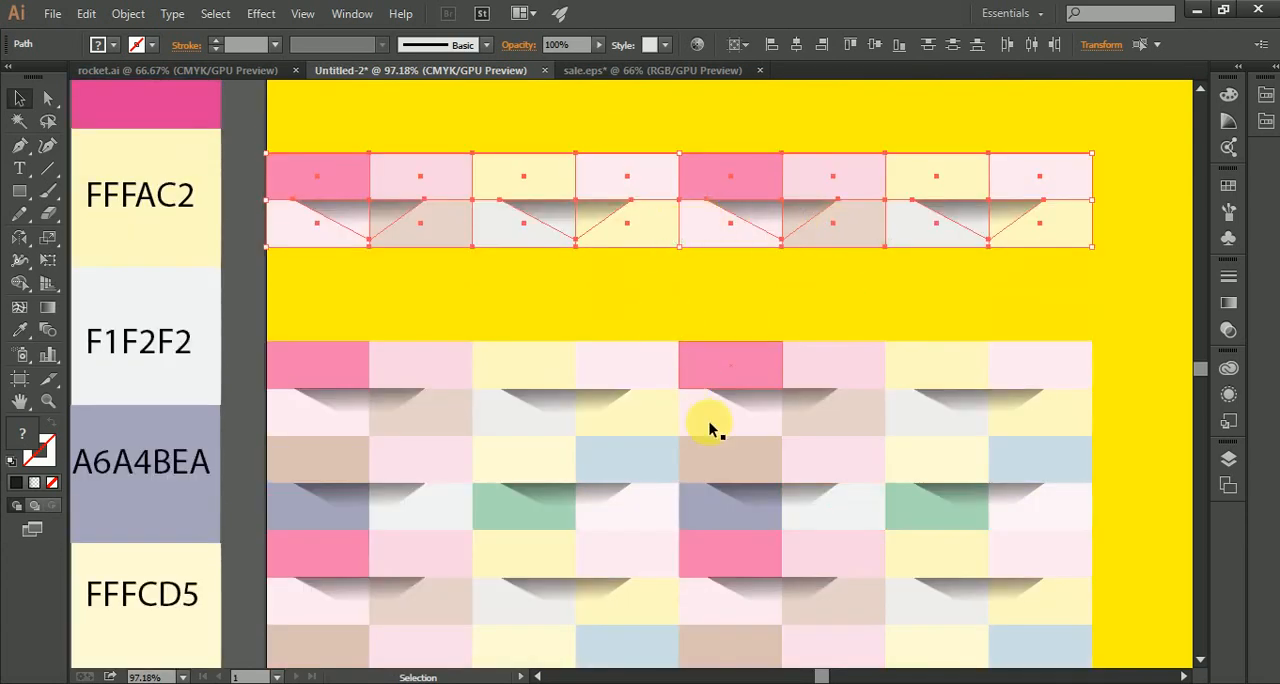
Step: Undo the repeated copy of the two rows and redo it
key(ctrl)
key(ctrl+z)
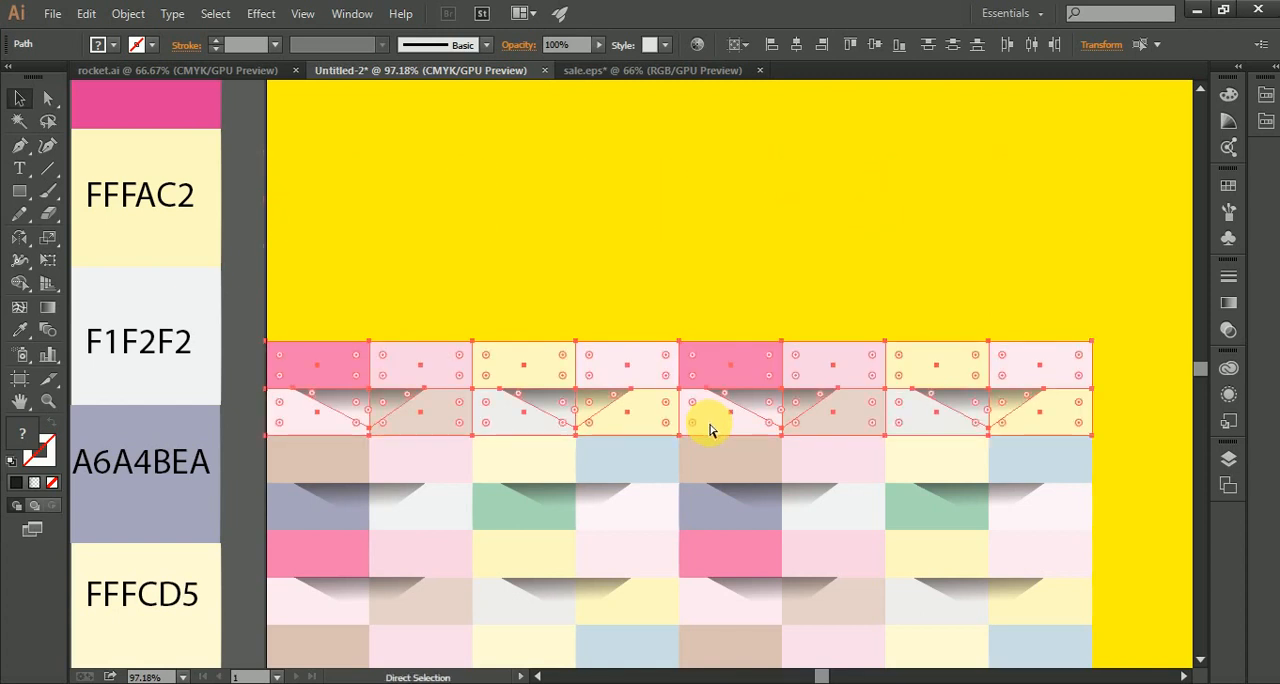
key(shift)
key(ctrl+shift+z)
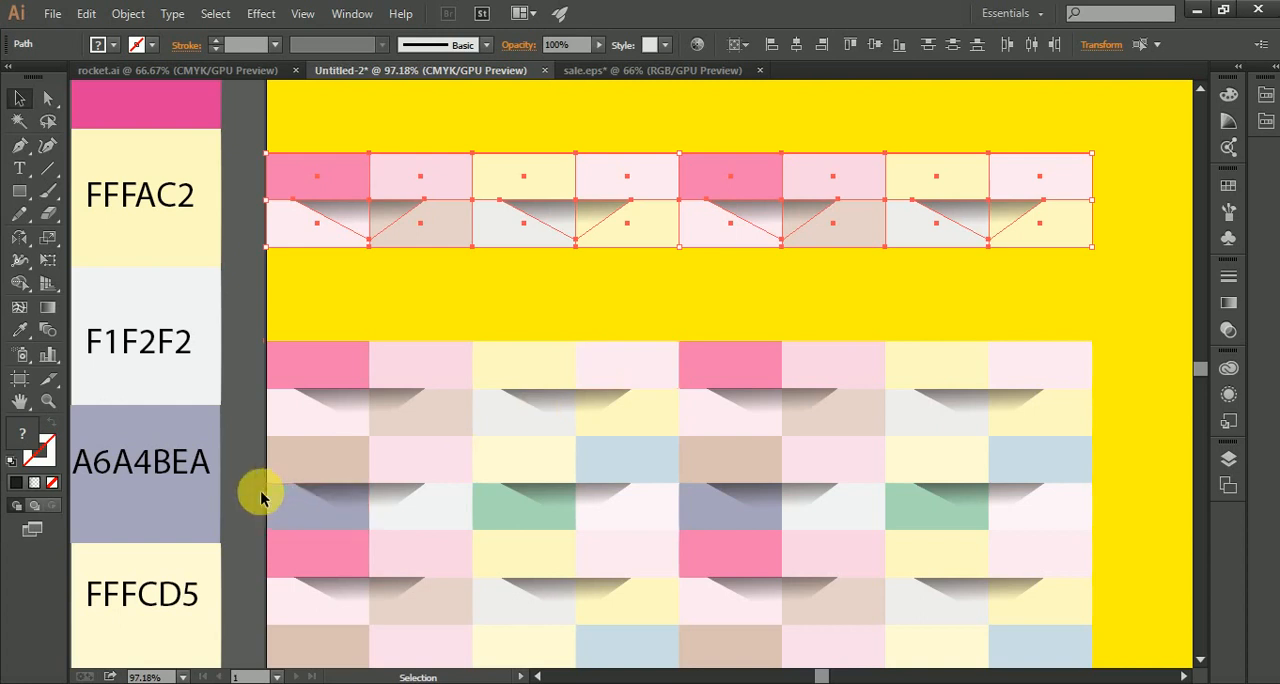
Step: Repeat the upward copy once more so the pair's pink-led row lands on the pattern's third row
scroll(260, 497, up, 3)
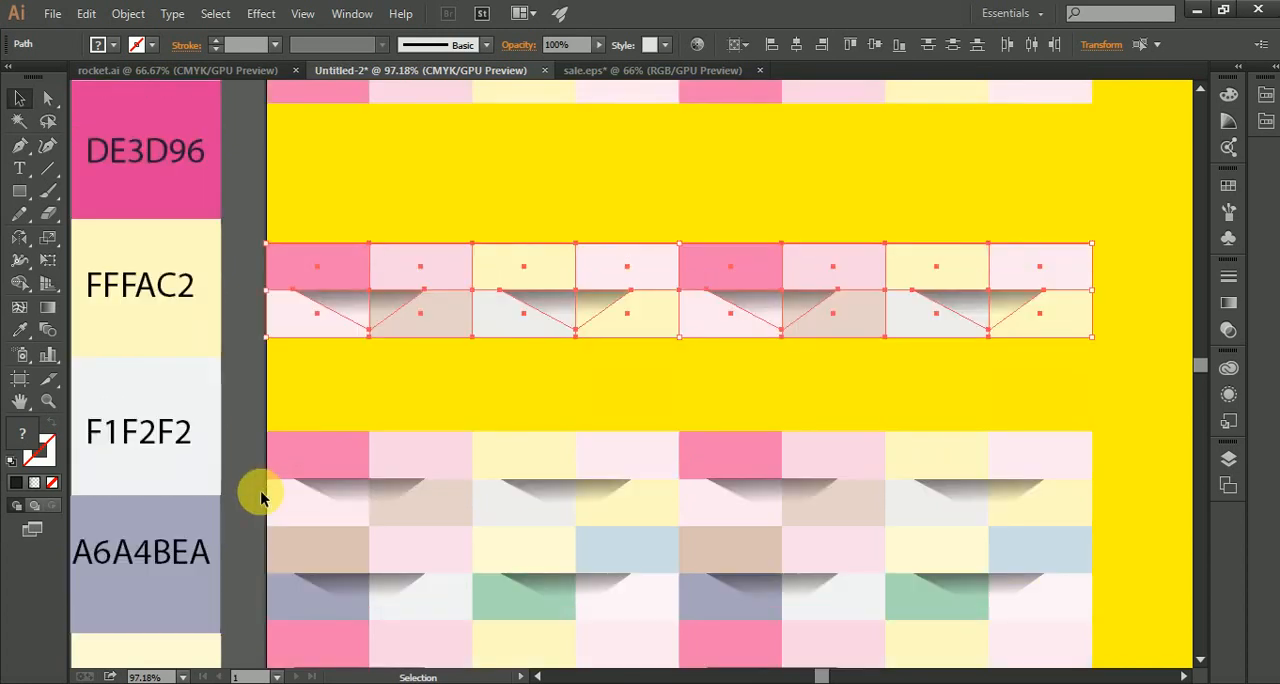
scroll(260, 497, up, 2)
key(a)
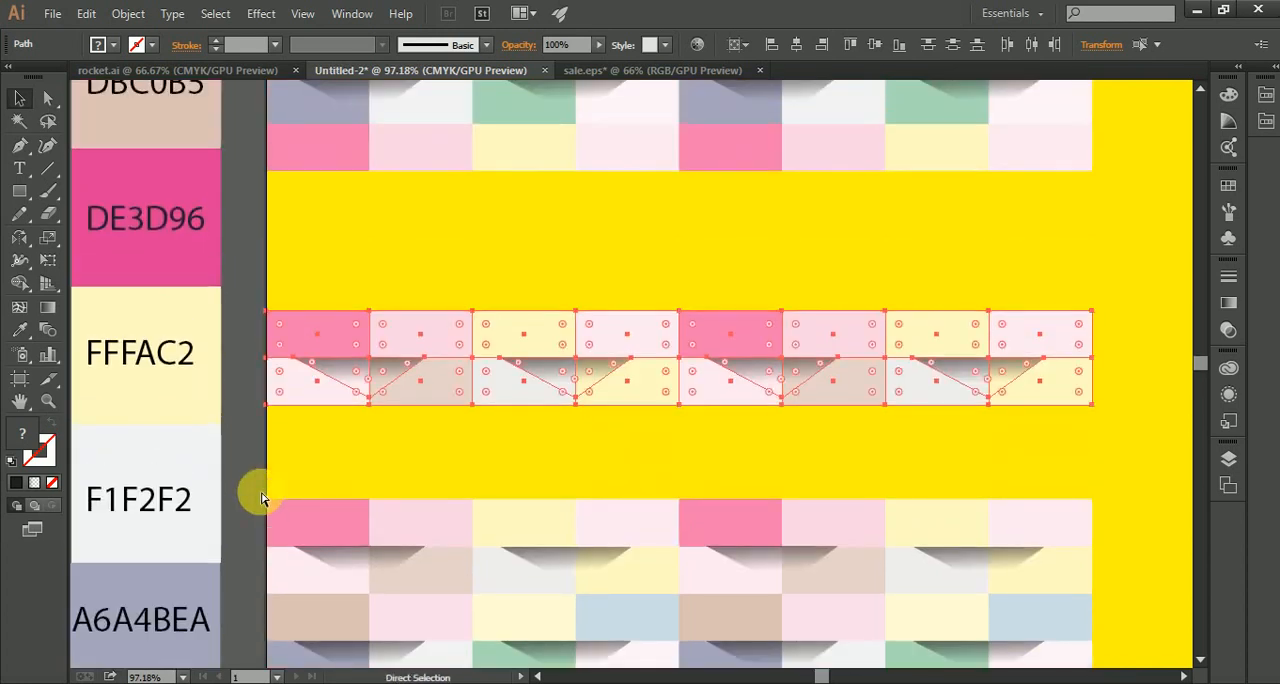
key(ctrl+d)
key(v)
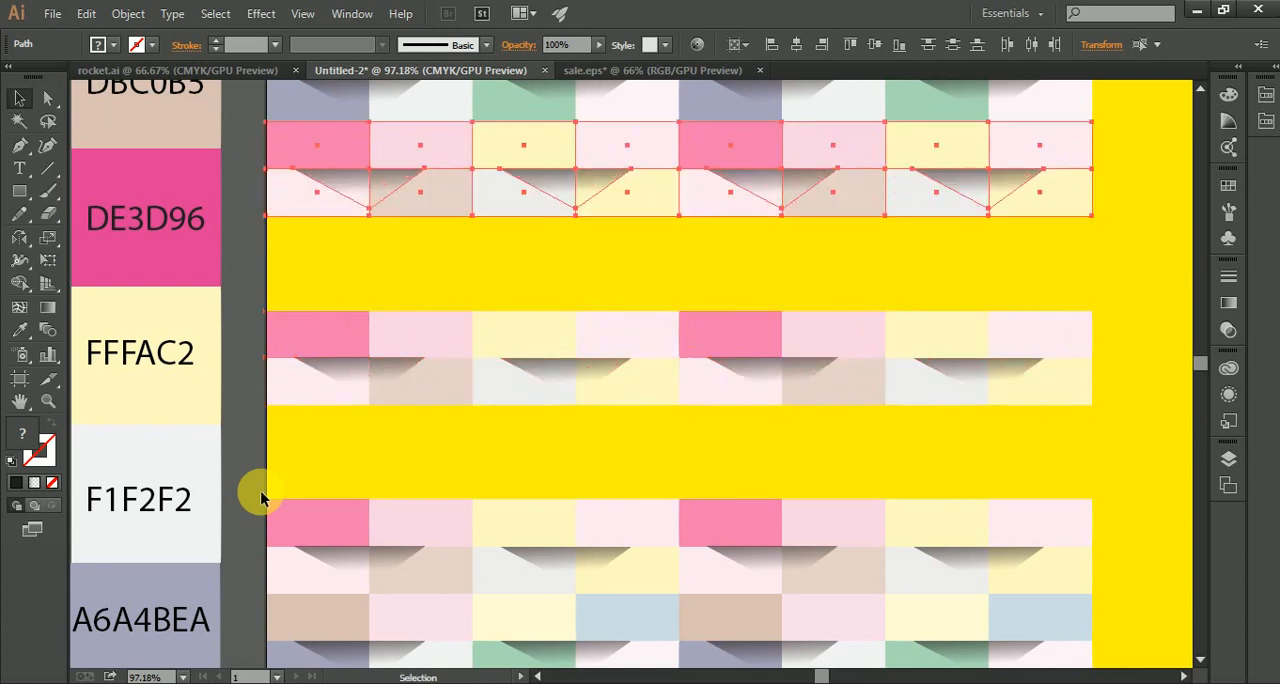
scroll(688, 444, up, 1)
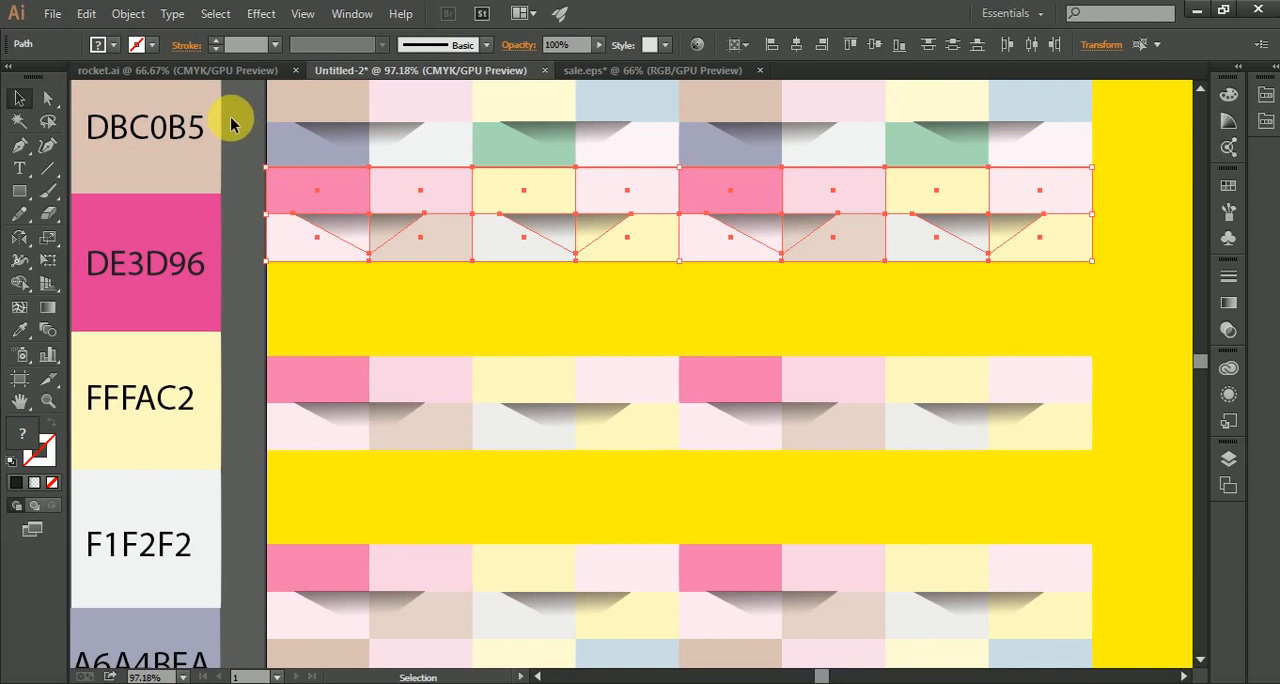
Step: Copy the first two rows with their shadows straight down into both empty two-row gaps, in moves of about 205 pt and 207 pt
drag(237, 118, 1070, 140)
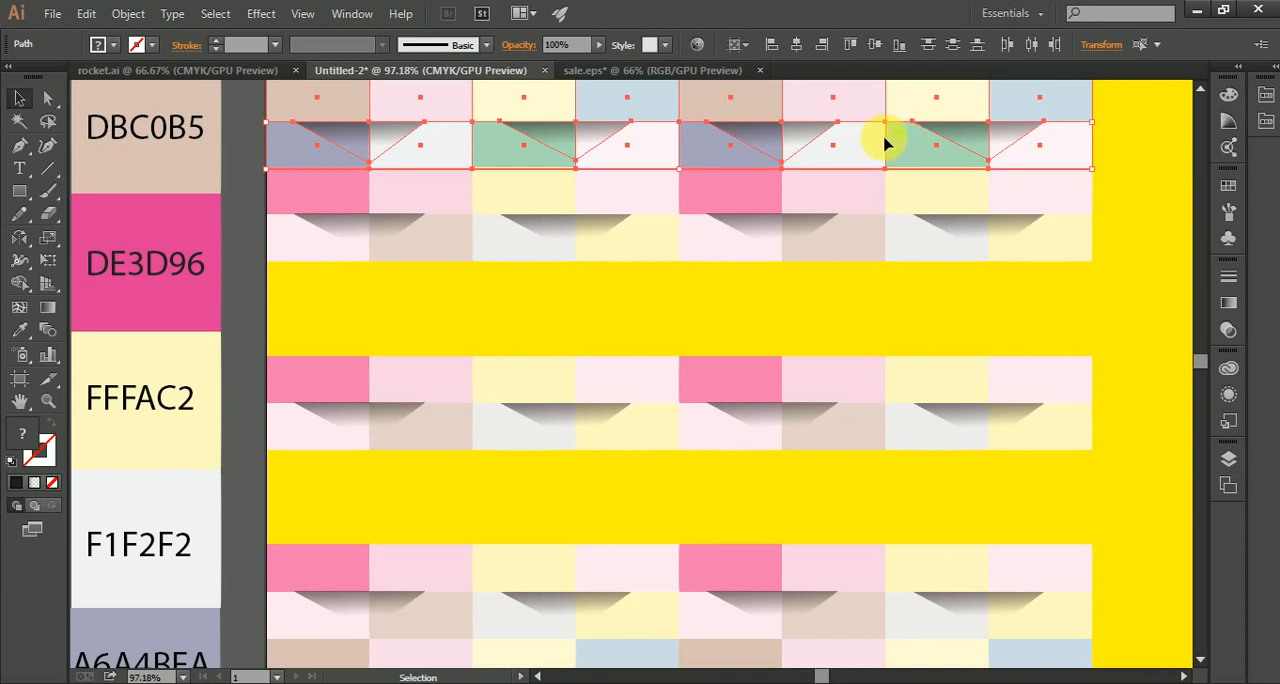
drag(890, 145, 888, 331)
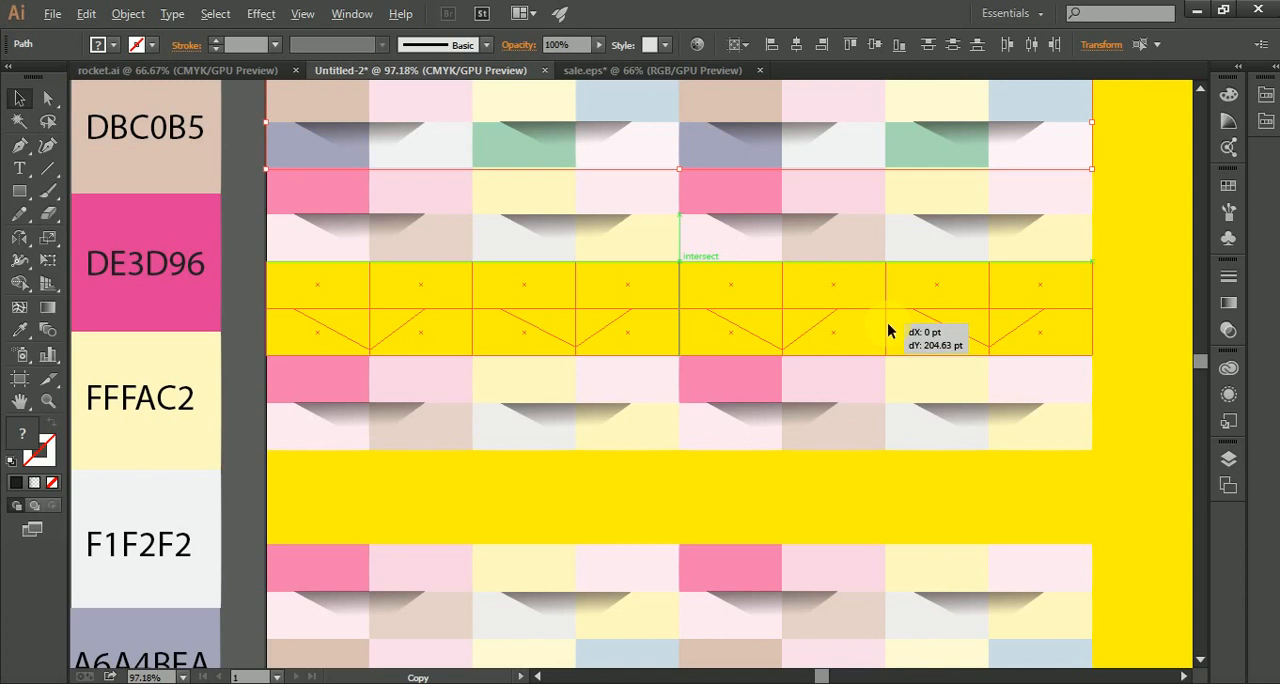
drag(887, 320, 889, 510)
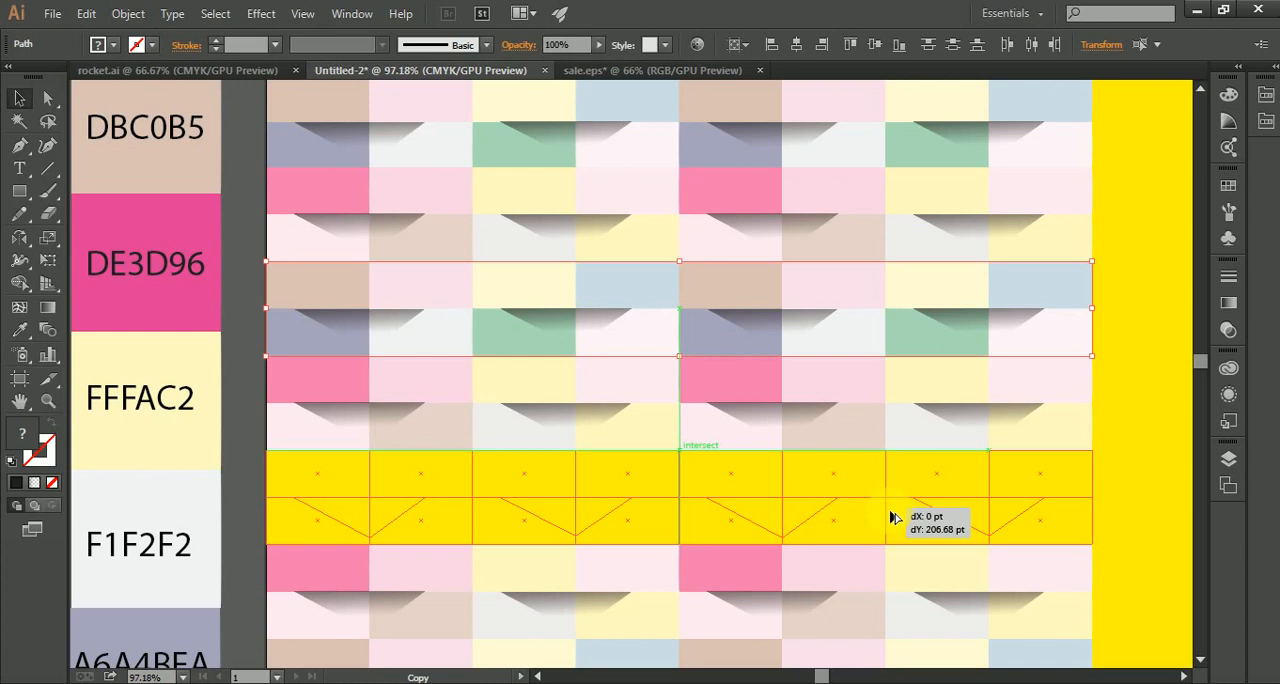
drag(894, 517, 894, 517)
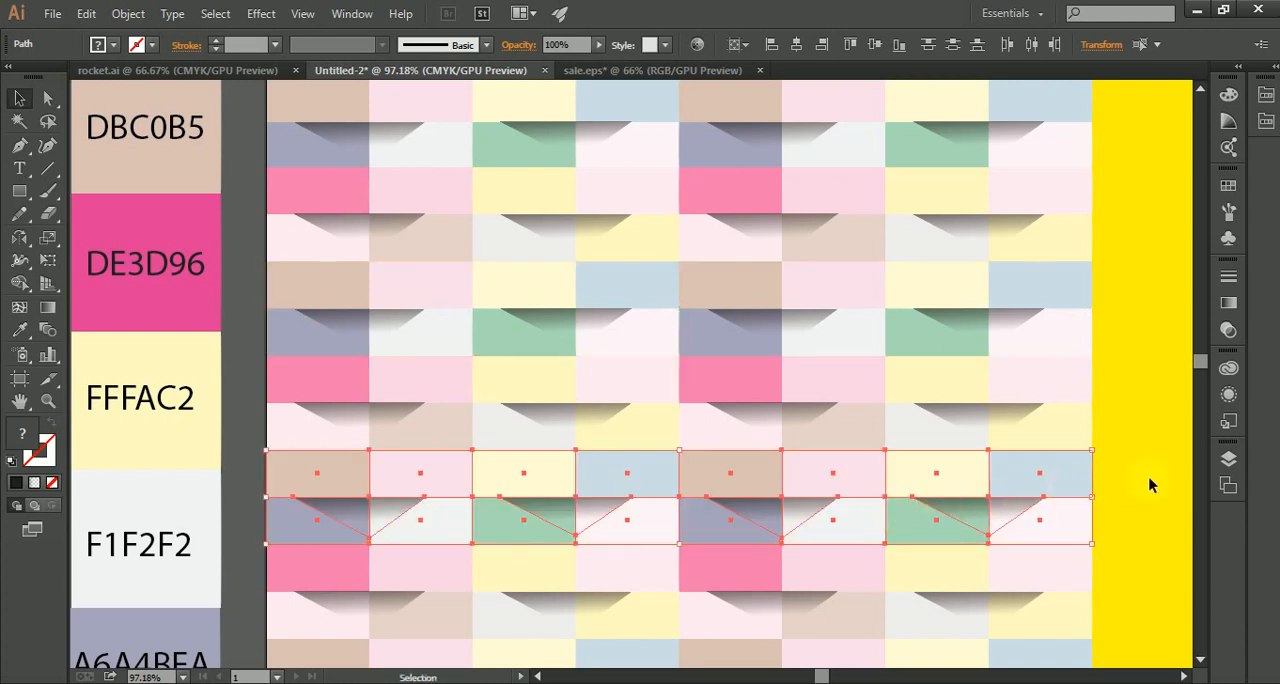
click(1143, 443)
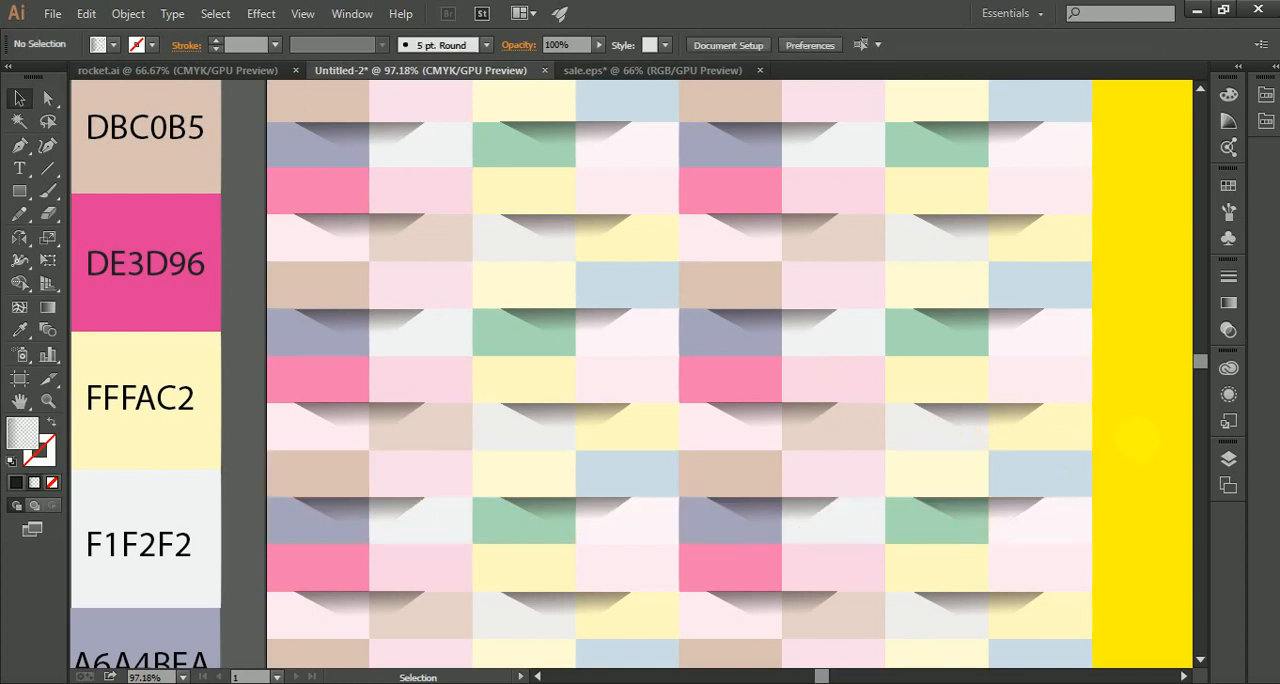
scroll(1138, 440, up, 3)
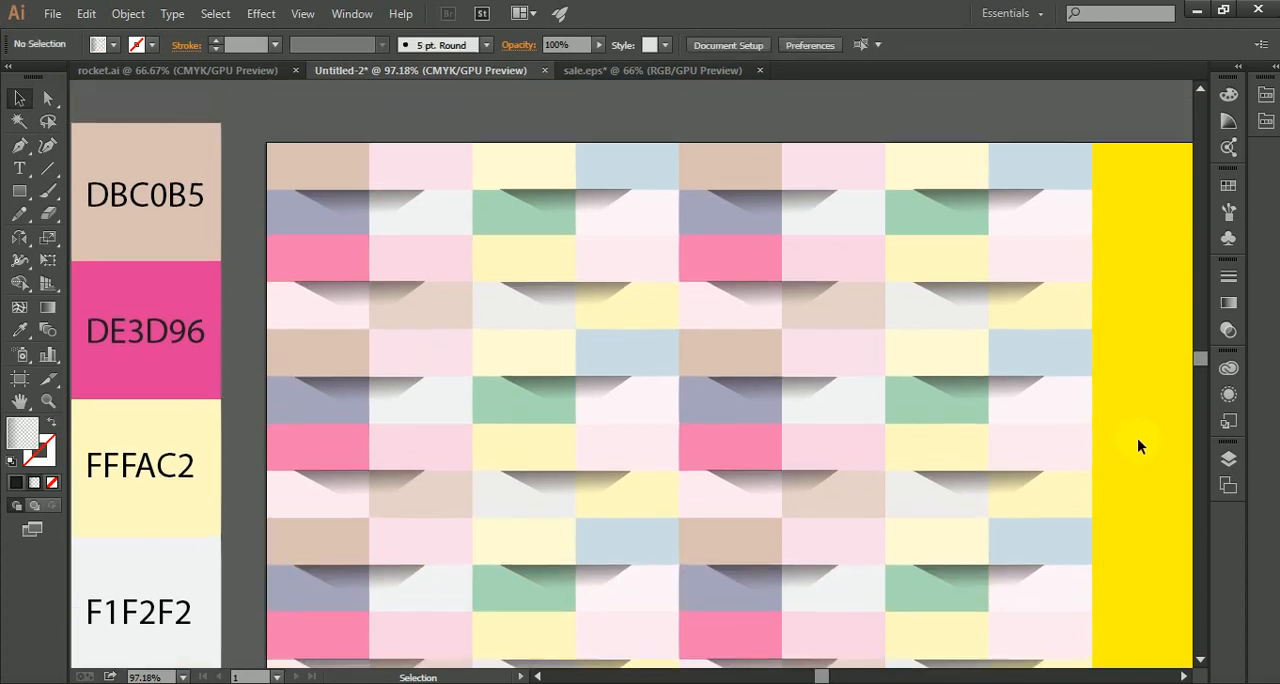
scroll(1137, 445, down, 2)
scroll(1137, 446, down, 1)
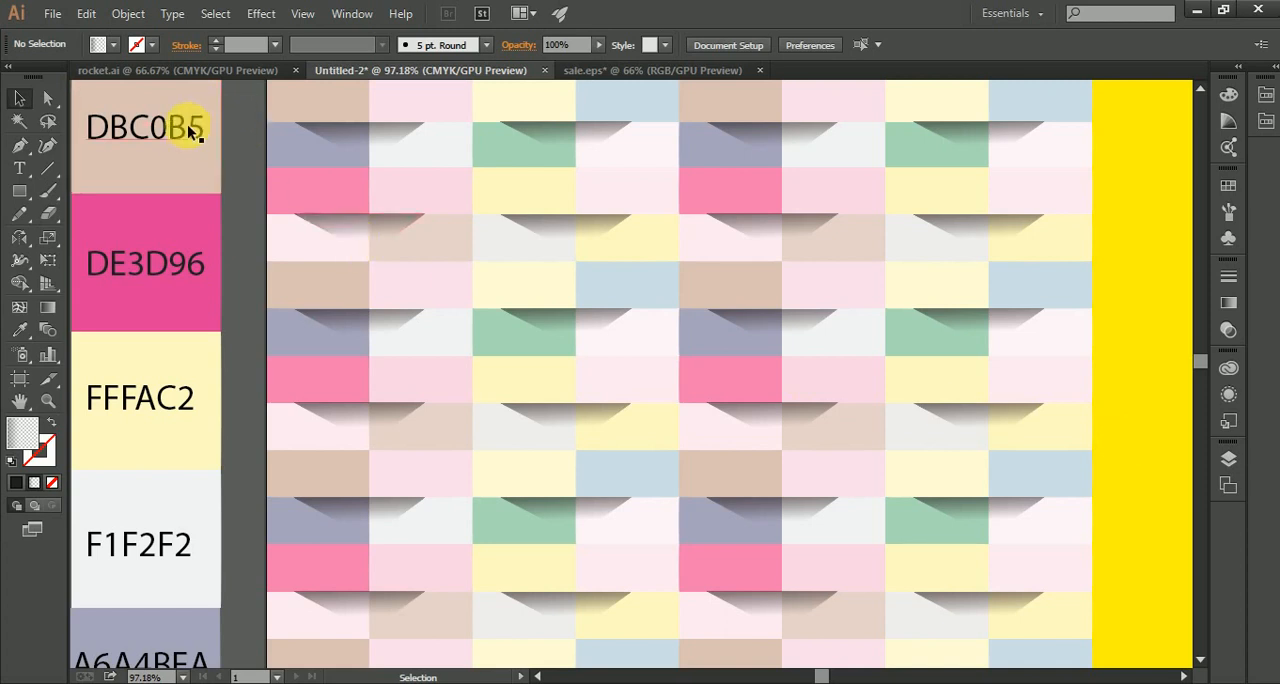
scroll(208, 187, up, 2)
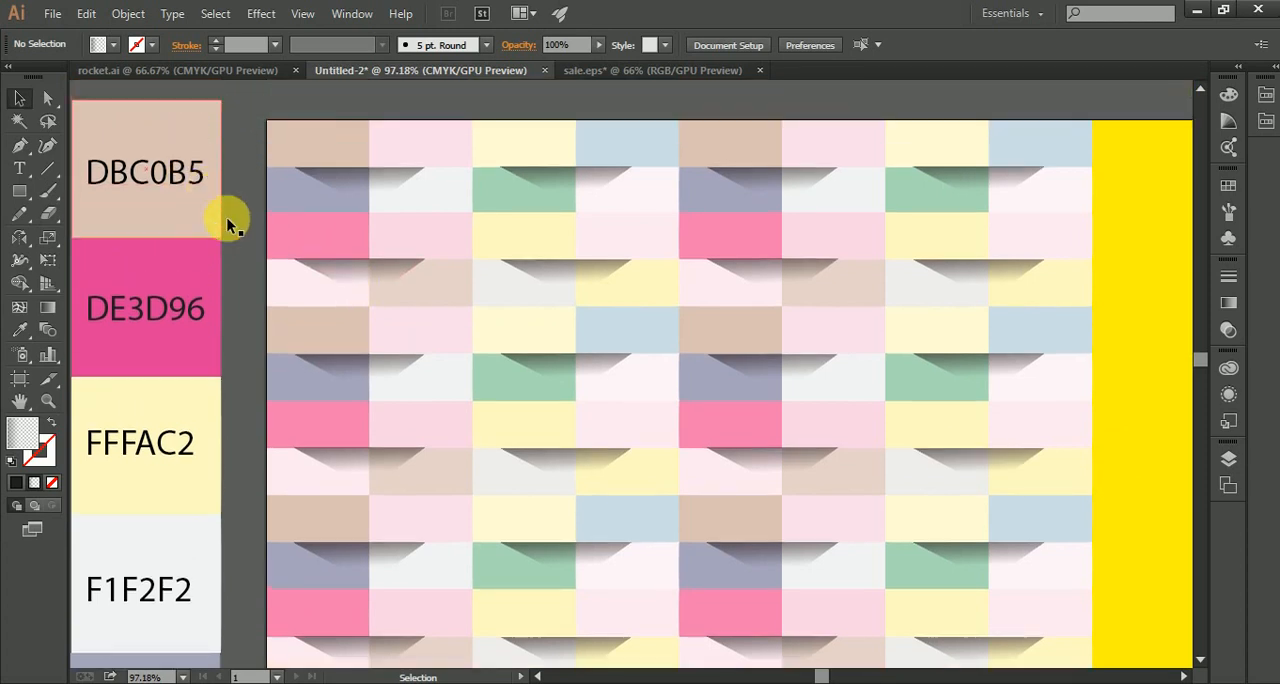
Step: Look over the column of hex colour swatches beside the pattern, from DBC0B5 down to FFFCD5
scroll(209, 267, down, 1)
scroll(190, 323, down, 2)
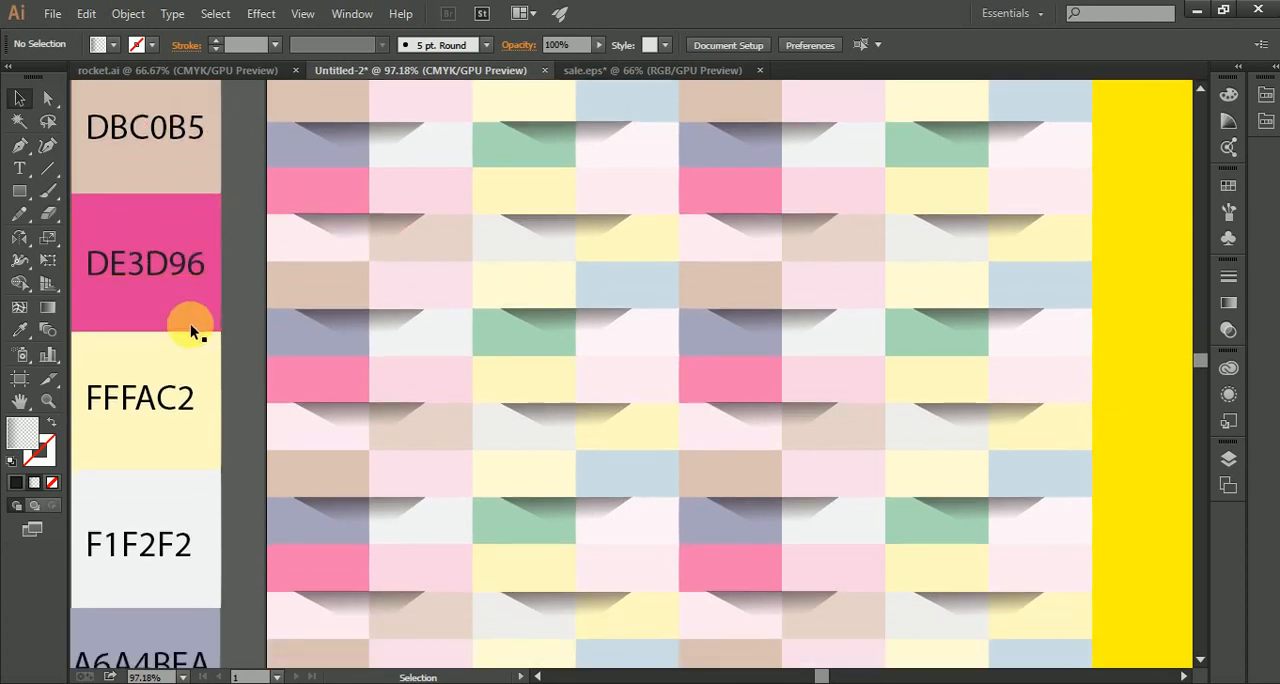
scroll(185, 348, down, 3)
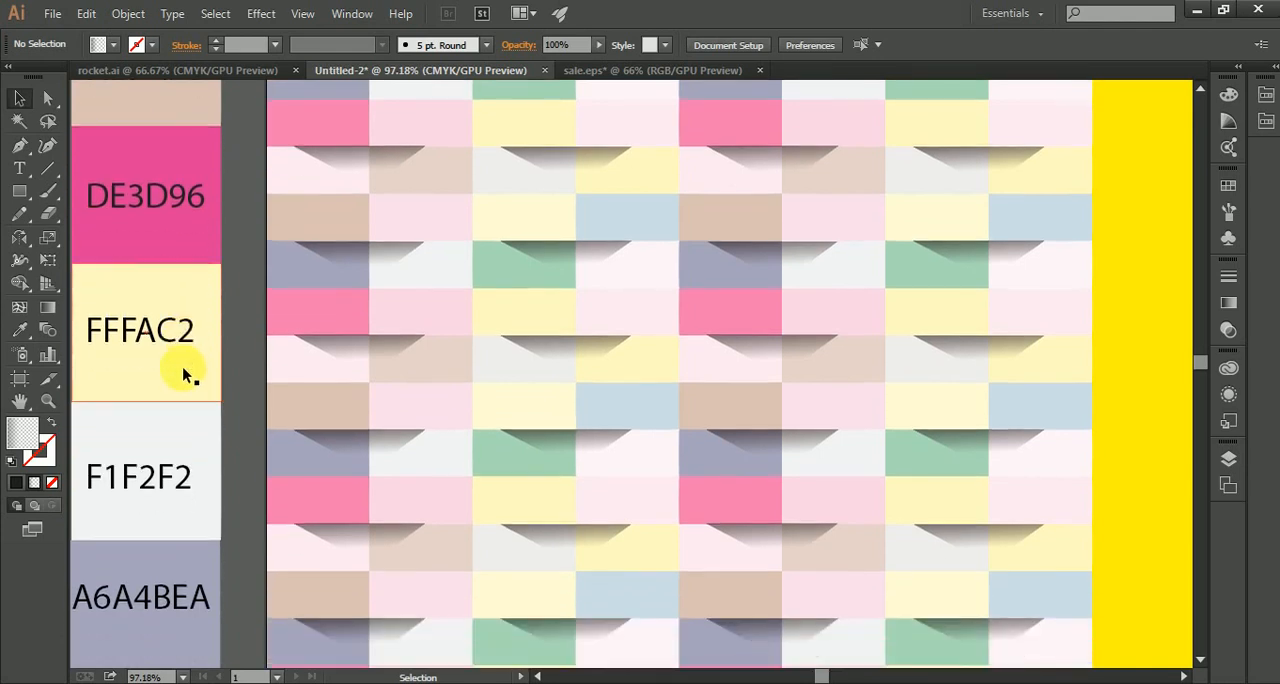
scroll(181, 366, down, 3)
scroll(181, 367, down, 2)
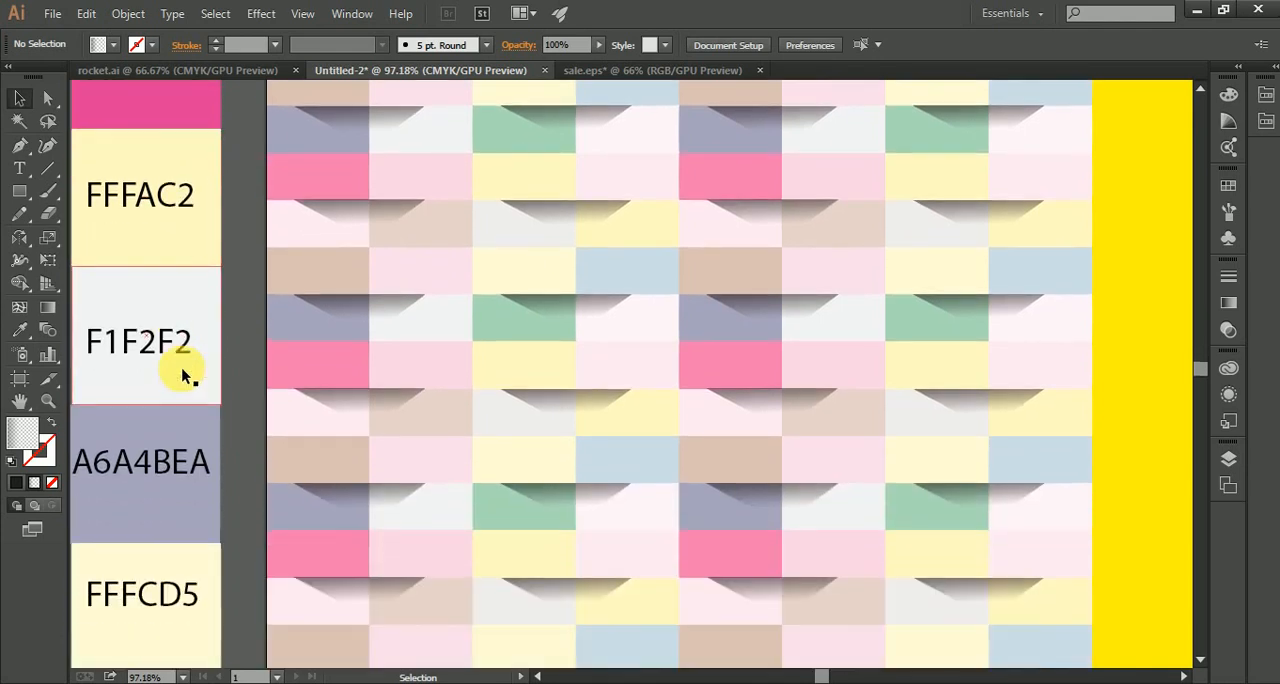
scroll(181, 367, down, 2)
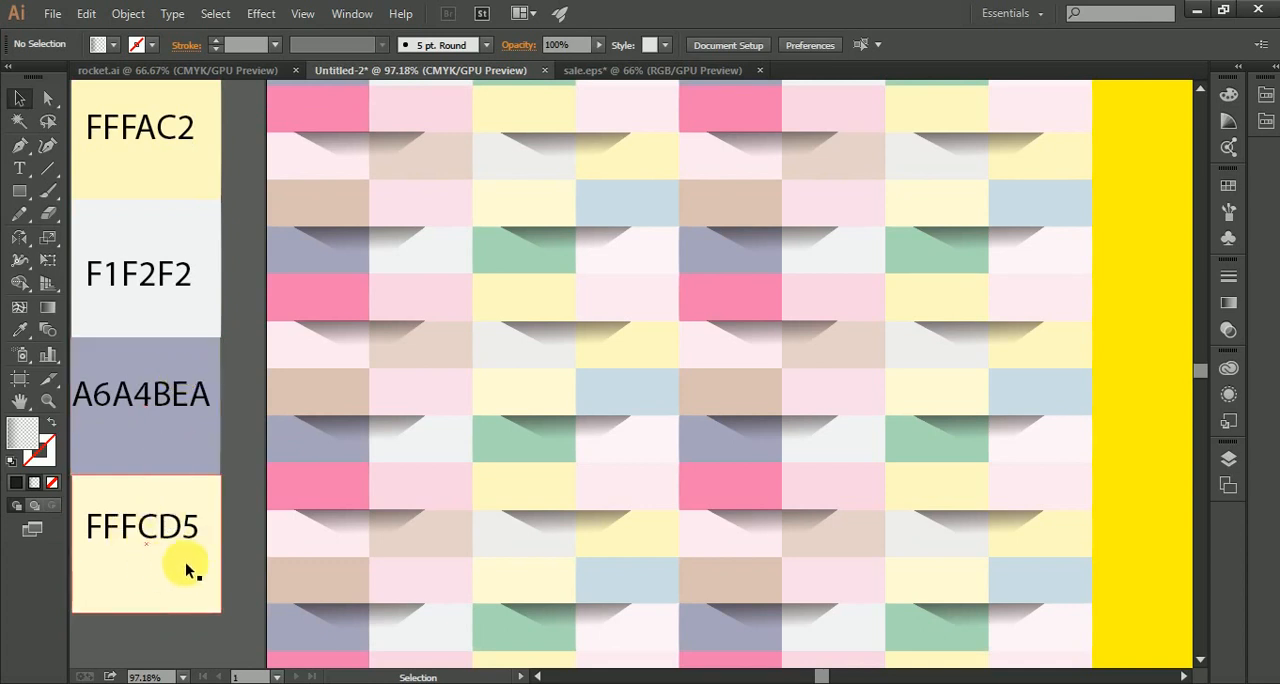
scroll(242, 545, up, 5)
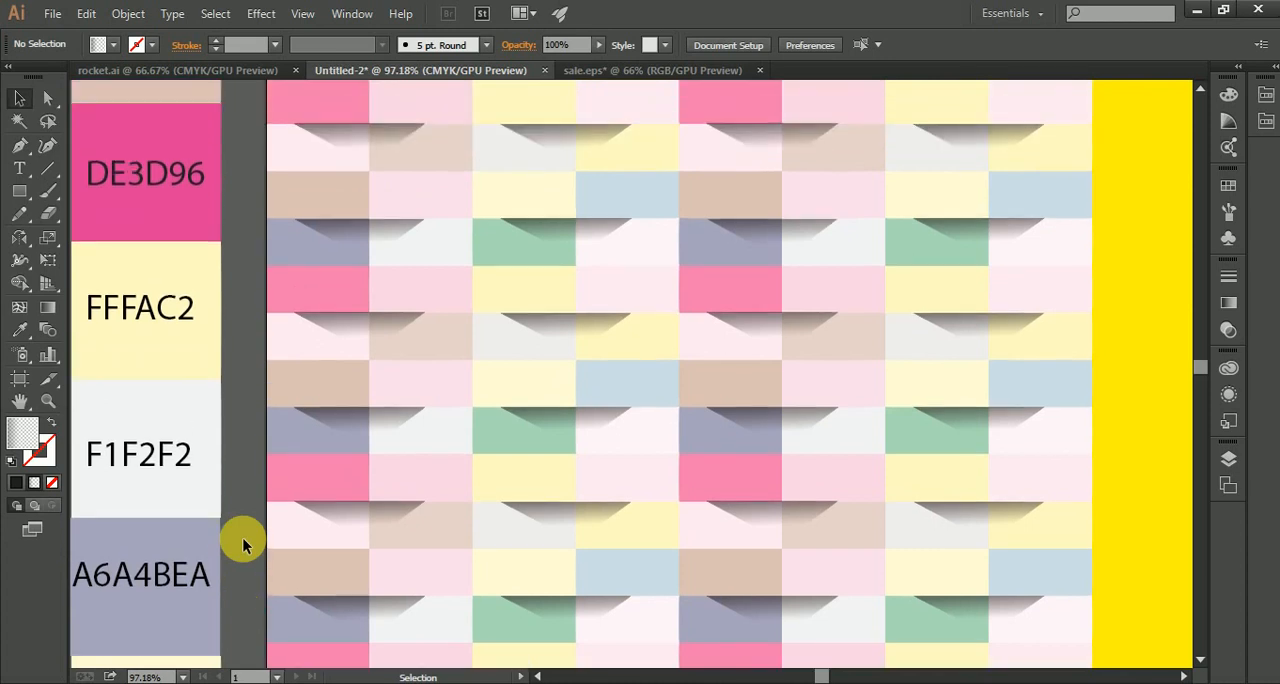
scroll(242, 545, up, 5)
scroll(222, 502, up, 2)
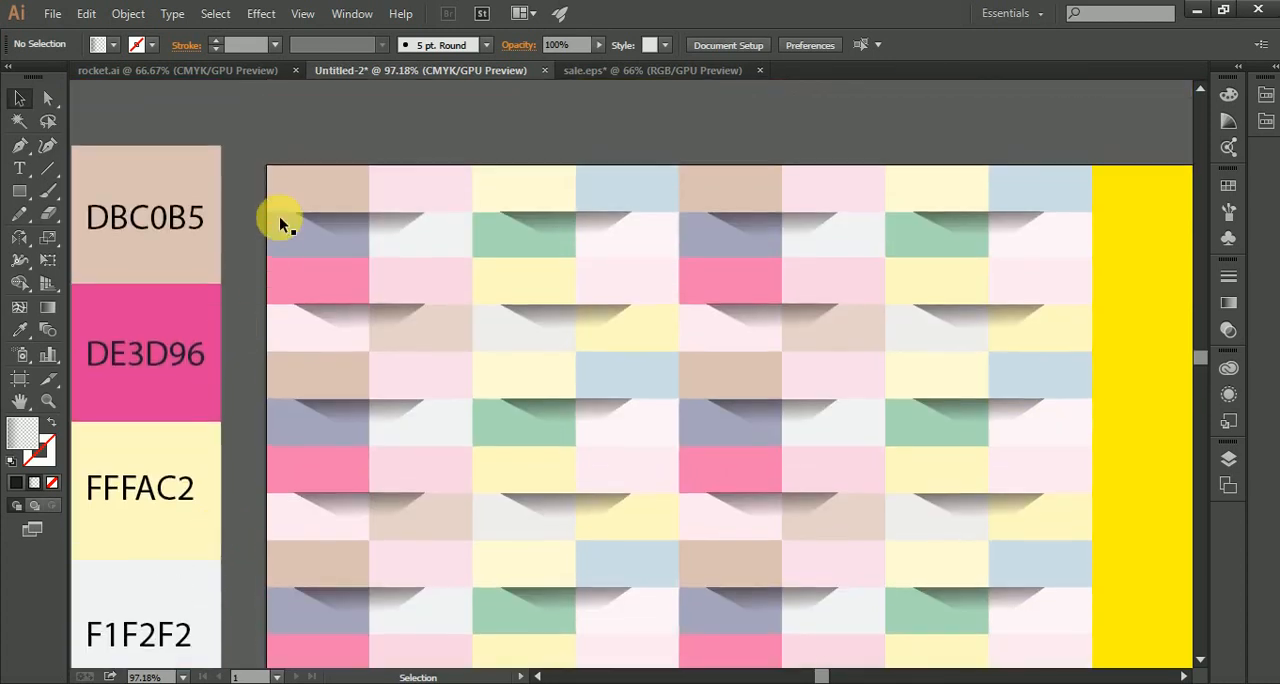
Step: Delete the whole column of hex colour swatches and their labels beside the pattern
drag(166, 437, 171, 651)
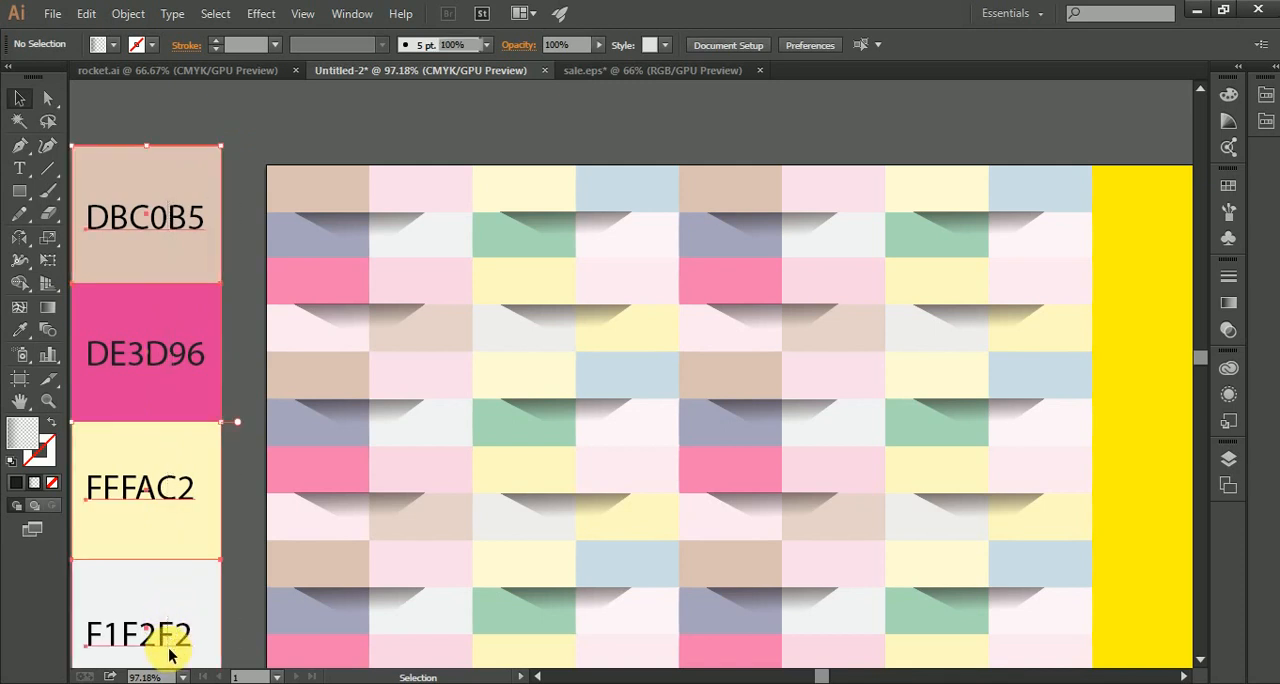
key(Delete)
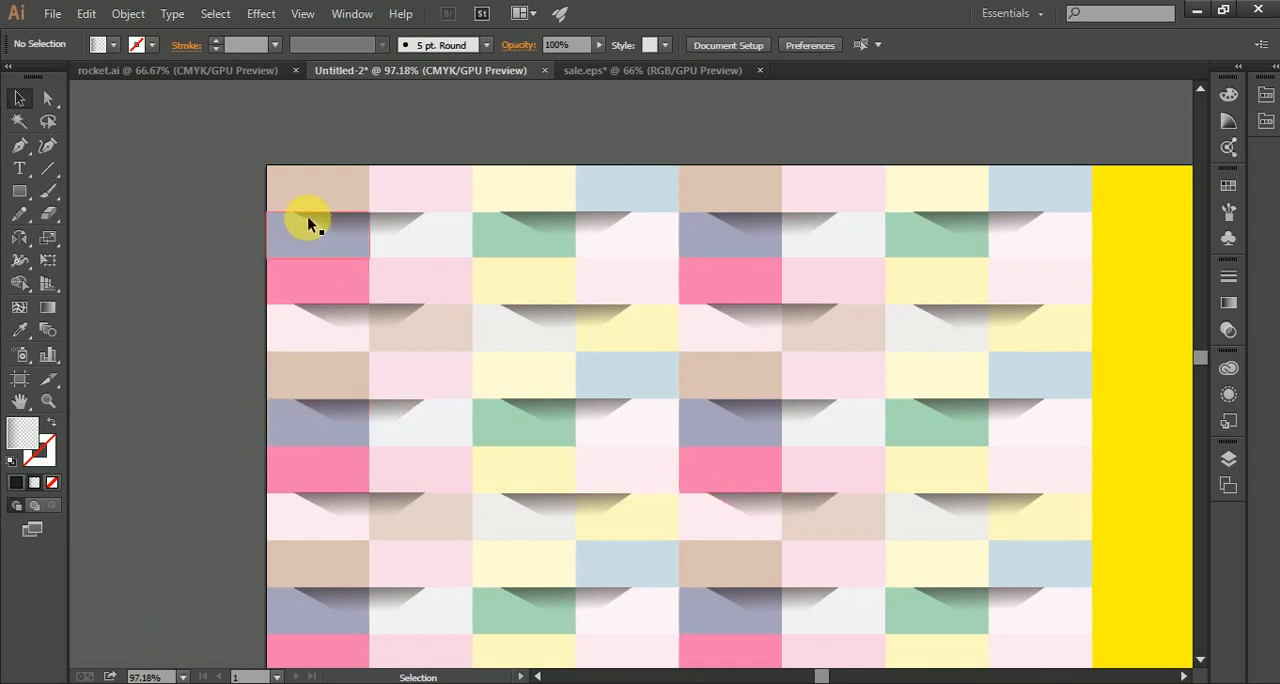
Step: Draw a rectangle about 672 by 360 pt over the pattern, starting at the second tile of the second row, and remove its fill
click(19, 191)
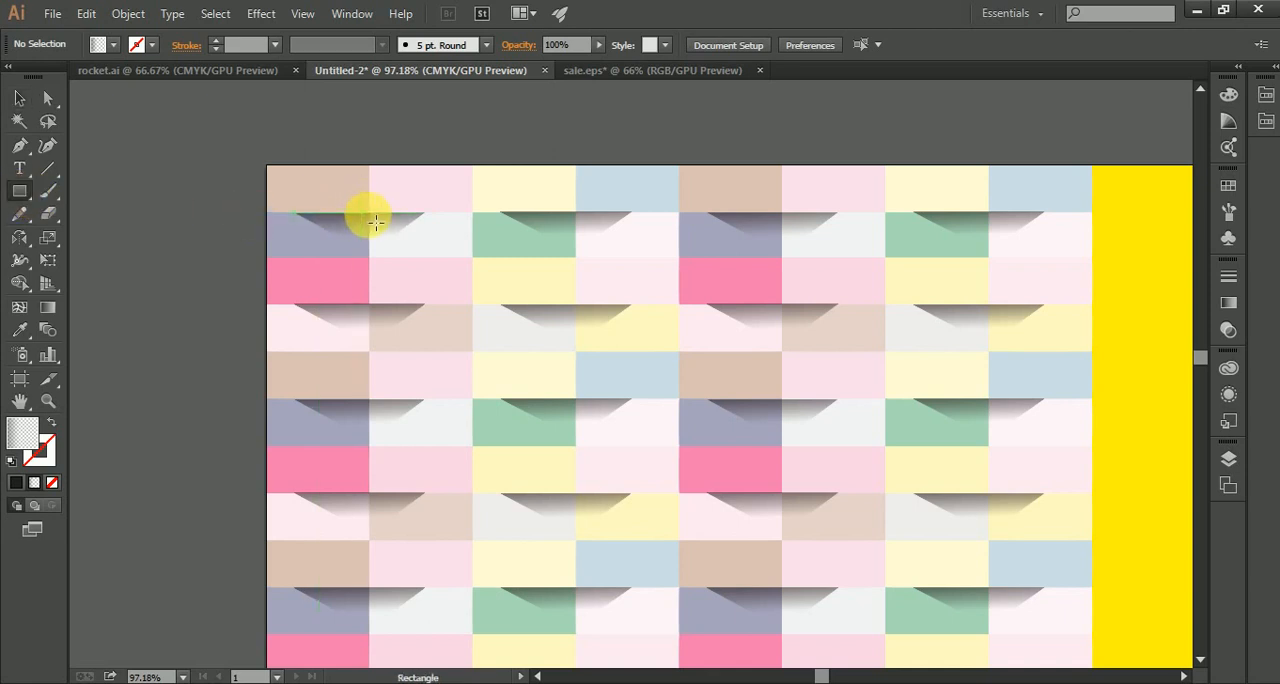
mouse_move(370, 212)
mouse_down()
mouse_move(371, 291)
mouse_move(414, 406)
mouse_move(600, 486)
mouse_move(790, 520)
mouse_move(866, 500)
mouse_move(912, 556)
mouse_move(1002, 549)
mouse_move(991, 549)
mouse_up()
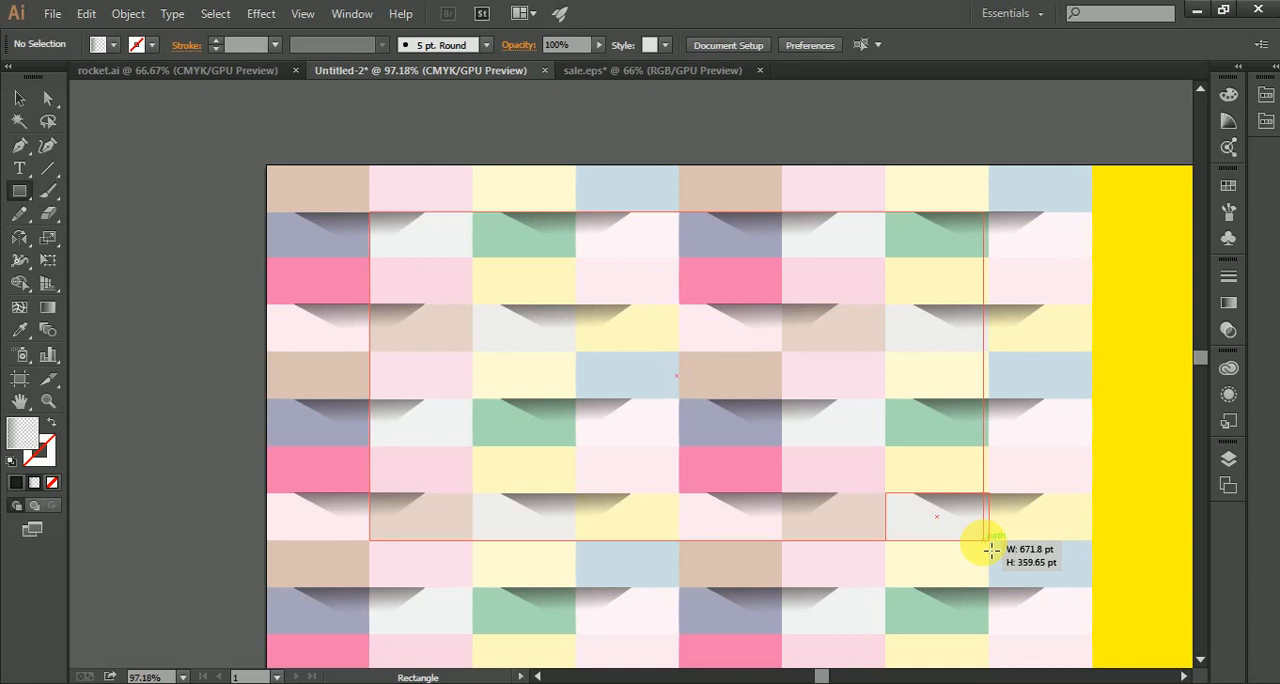
drag(991, 549, 990, 548)
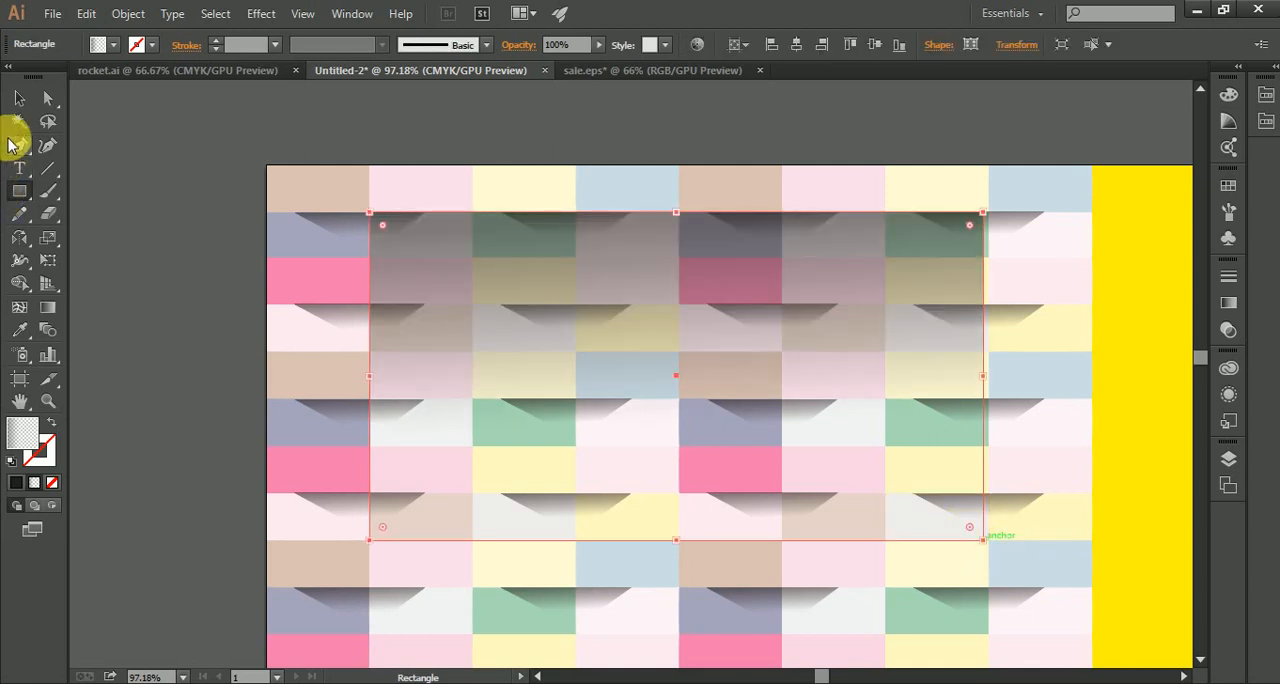
click(16, 99)
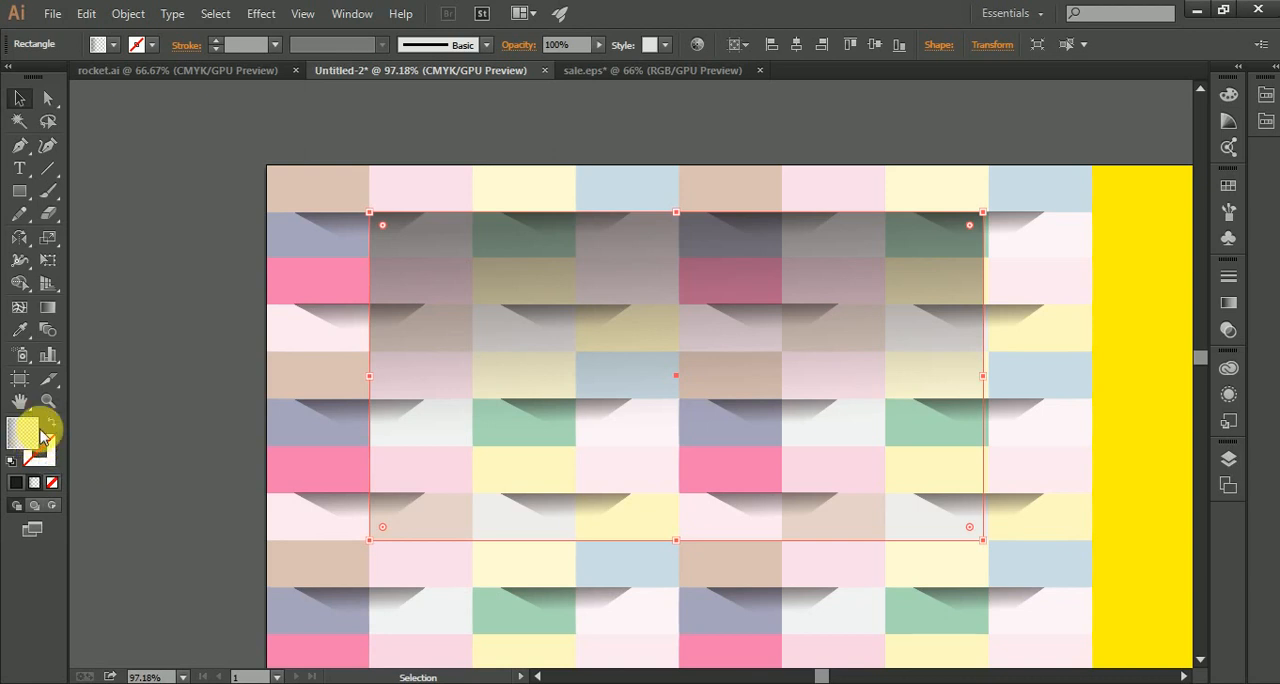
click(54, 486)
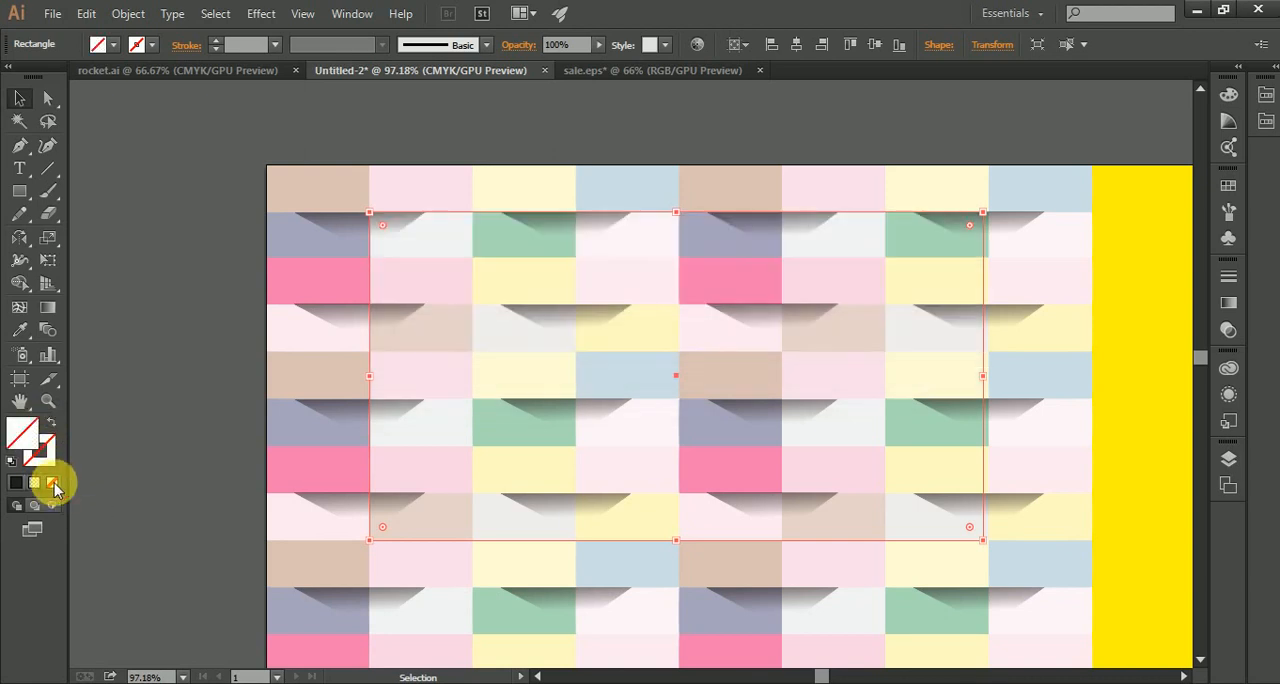
Step: Make a clipping mask from the unfilled rectangle and the top nine rows of tiles with their shadows
drag(172, 157, 1072, 552)
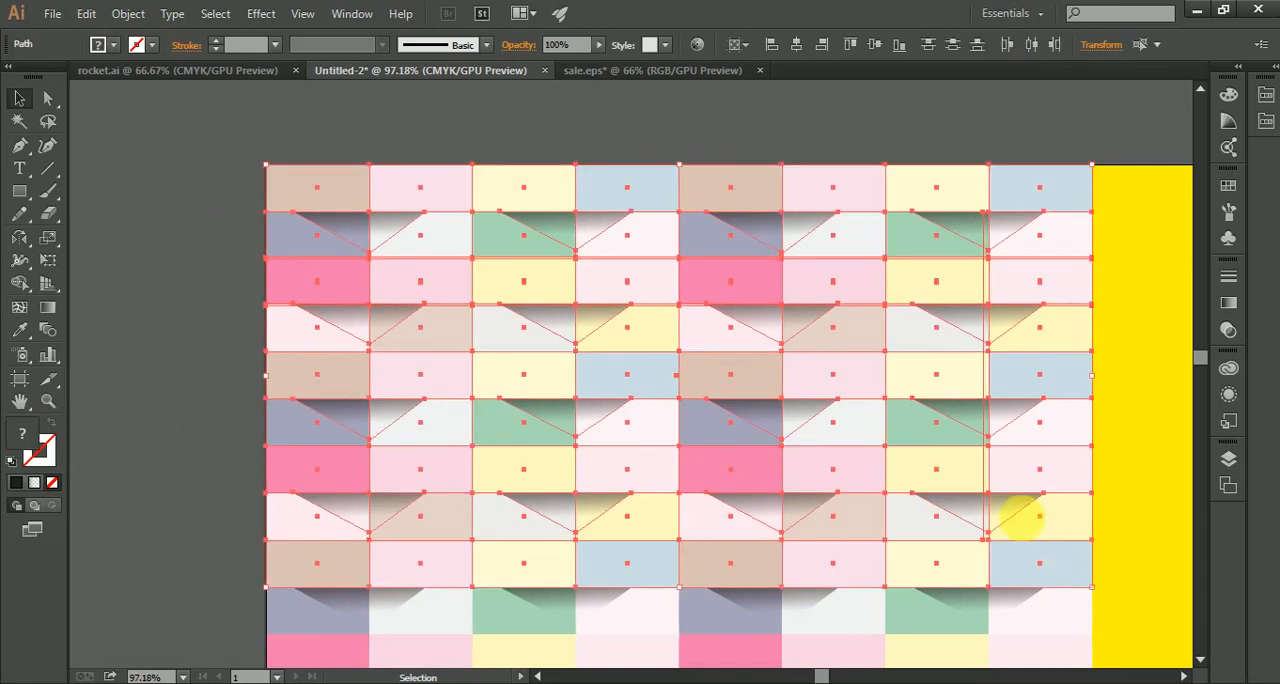
right_click(690, 421)
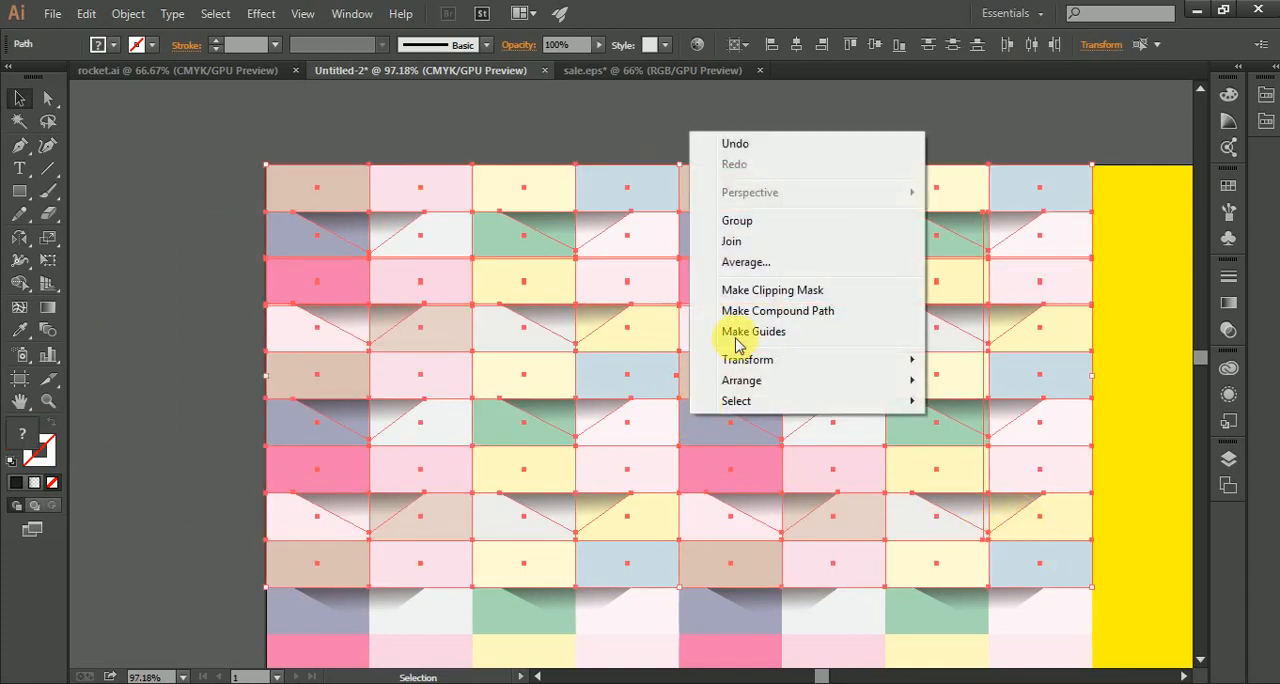
click(790, 291)
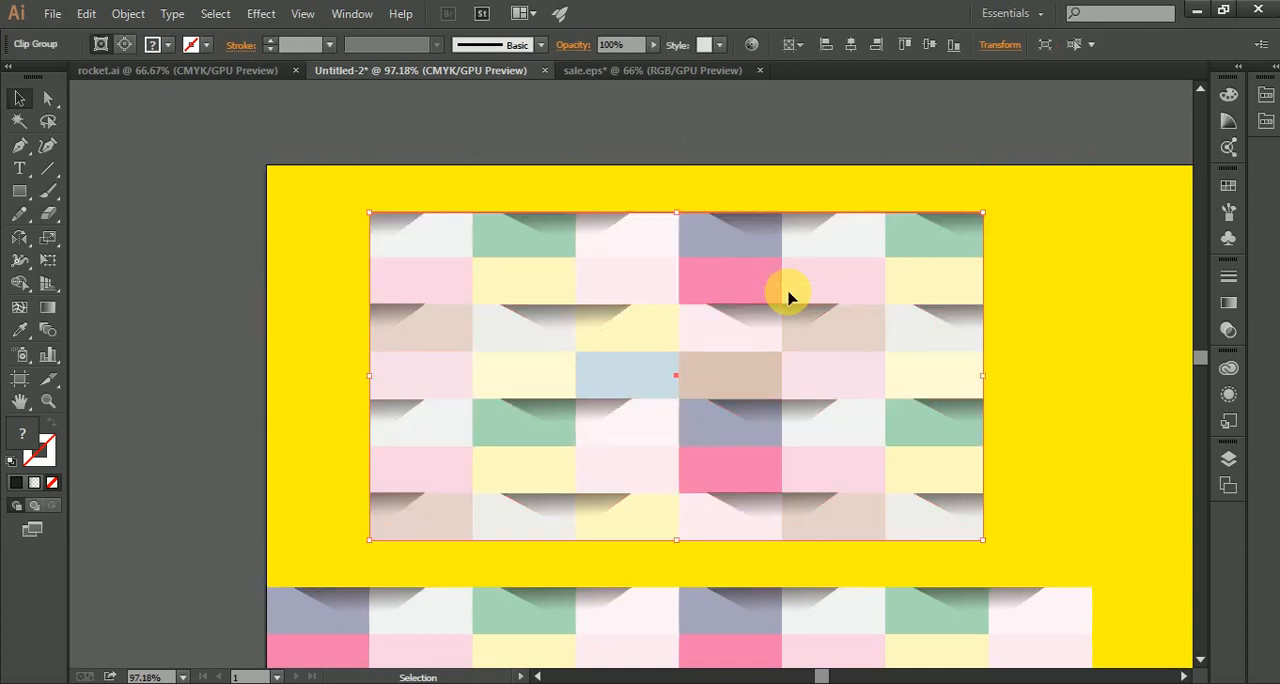
click(763, 145)
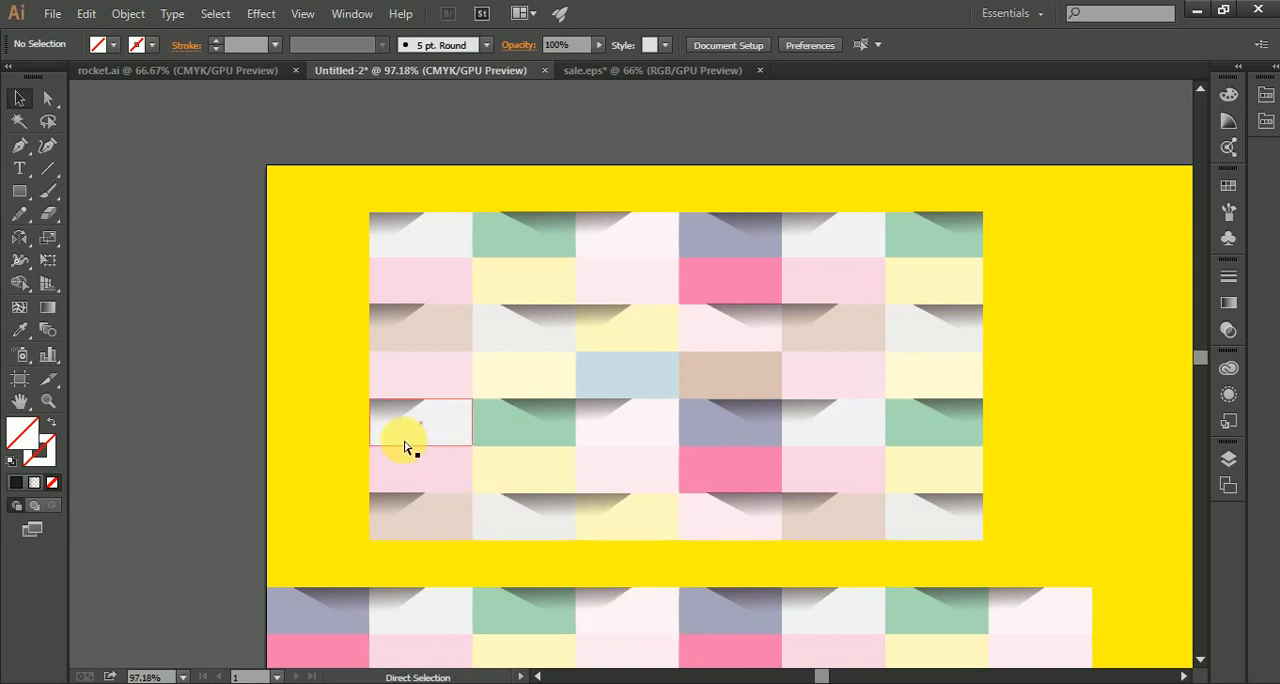
Step: Delete all remaining tiles and shadows outside the clipped pattern, keeping only the clip group and the yellow background
key(ctrl+a)
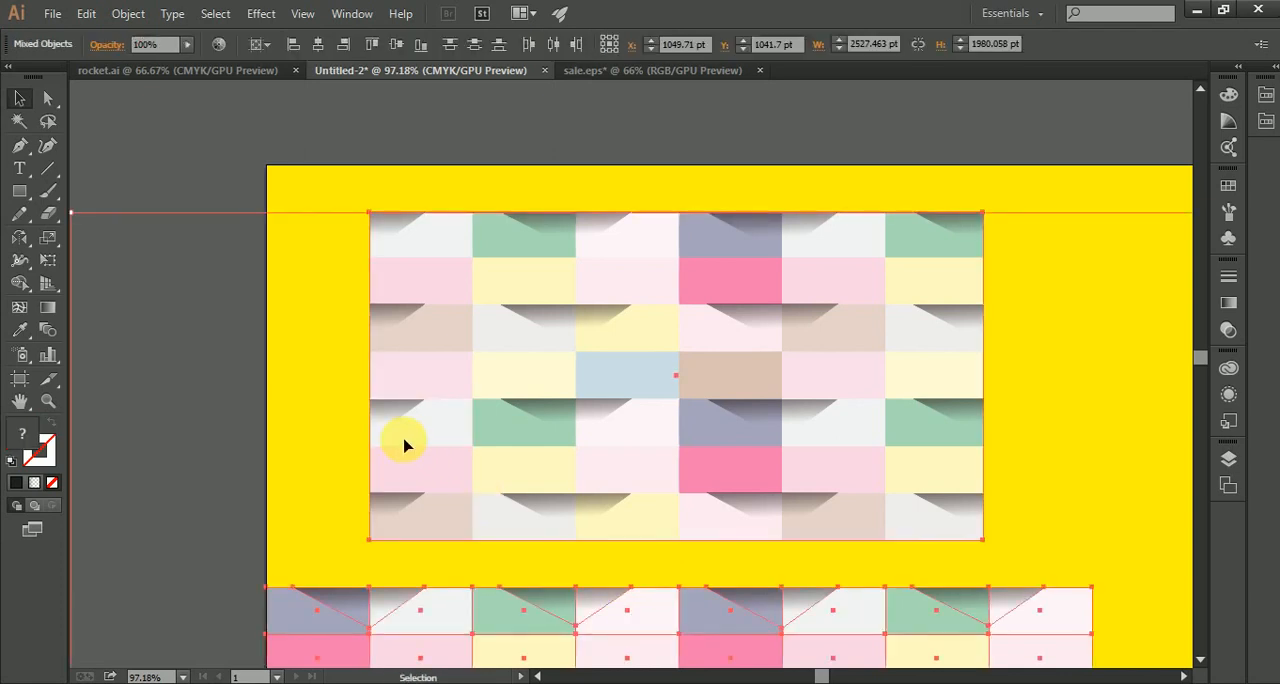
shift+click(651, 398)
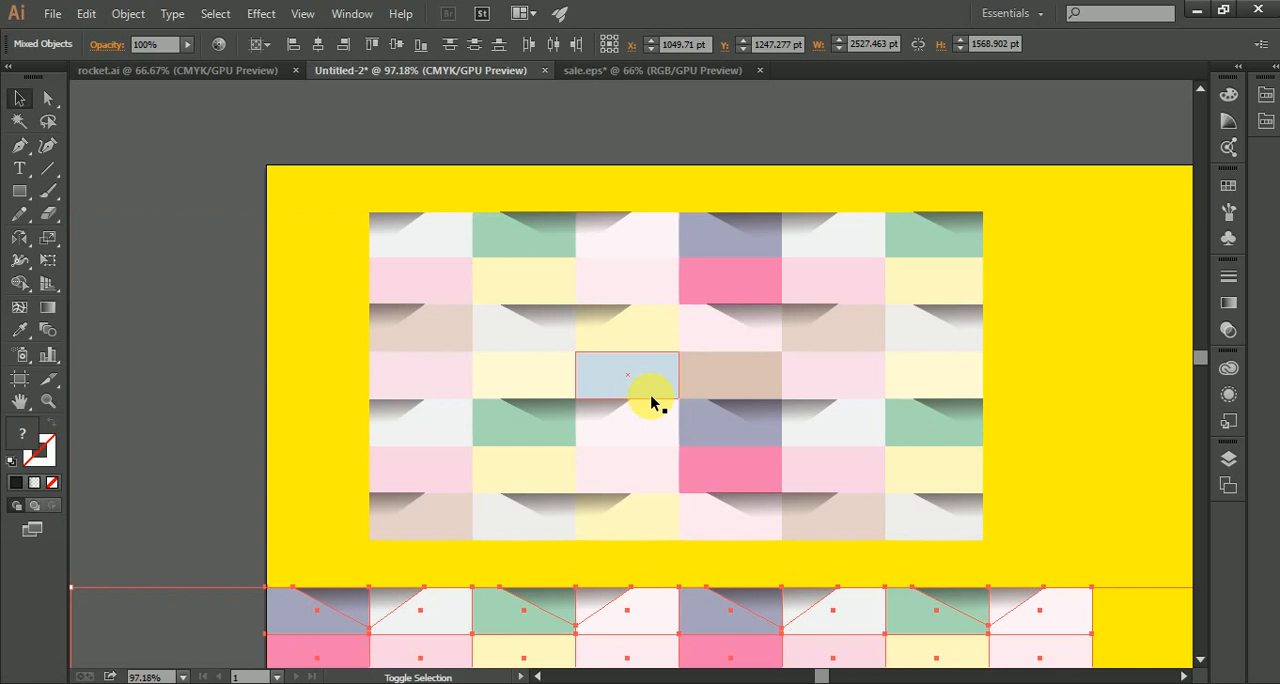
key(Delete)
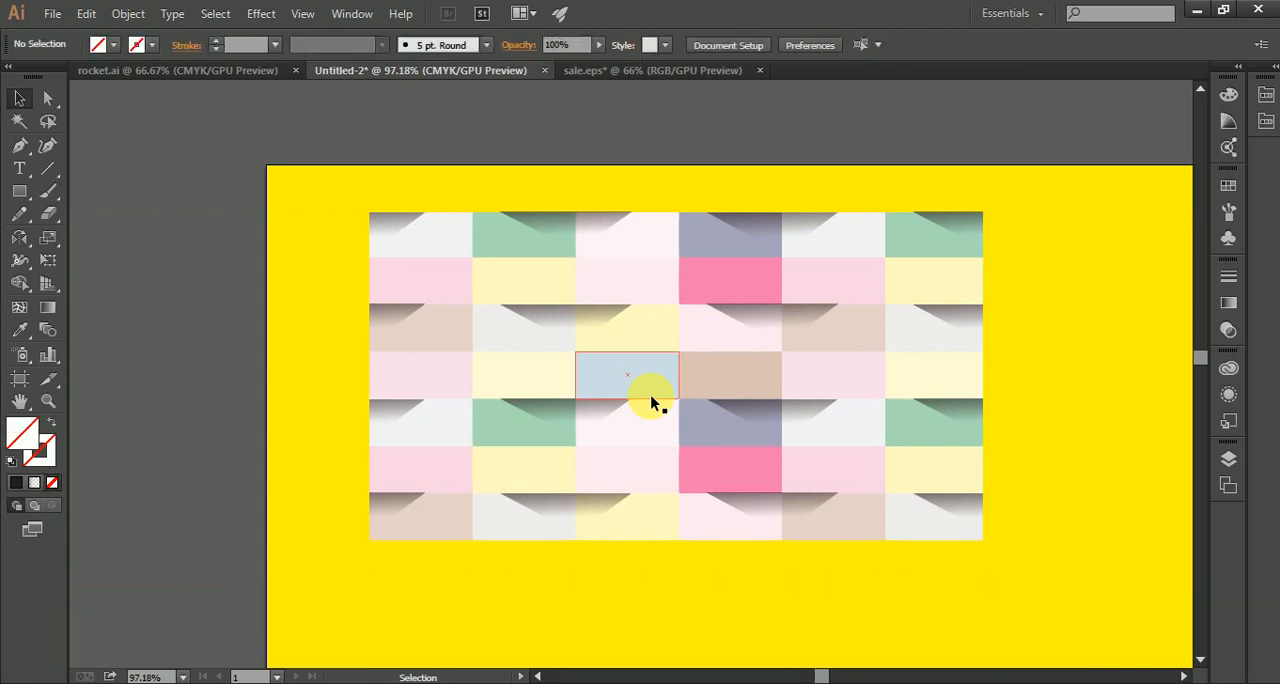
Step: Move the clipped pattern down and to the right, further into the yellow background
drag(791, 467, 429, 279)
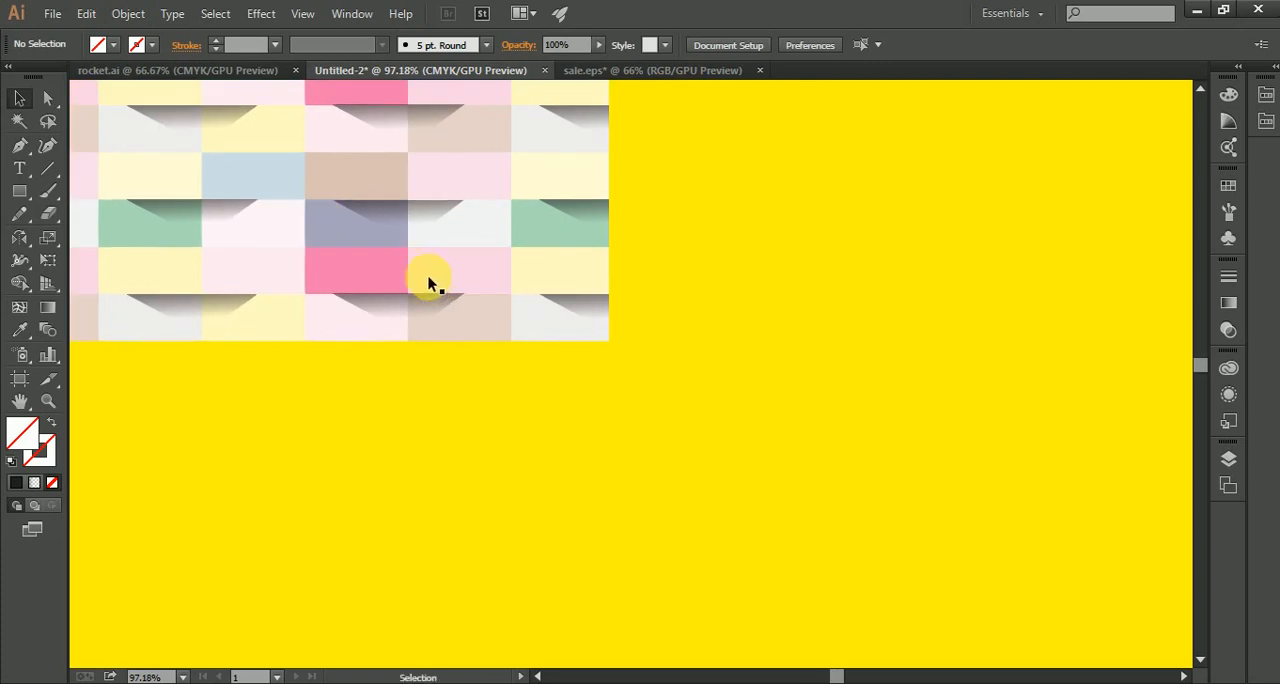
drag(491, 334, 794, 509)
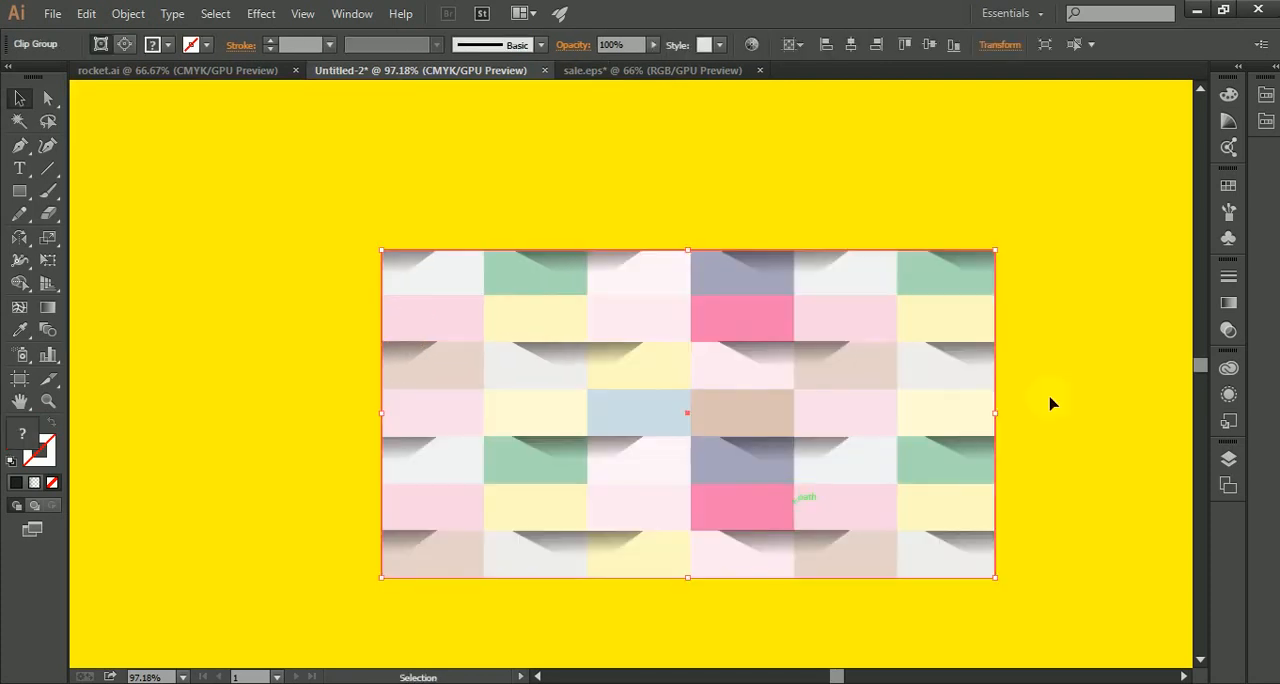
click(1091, 362)
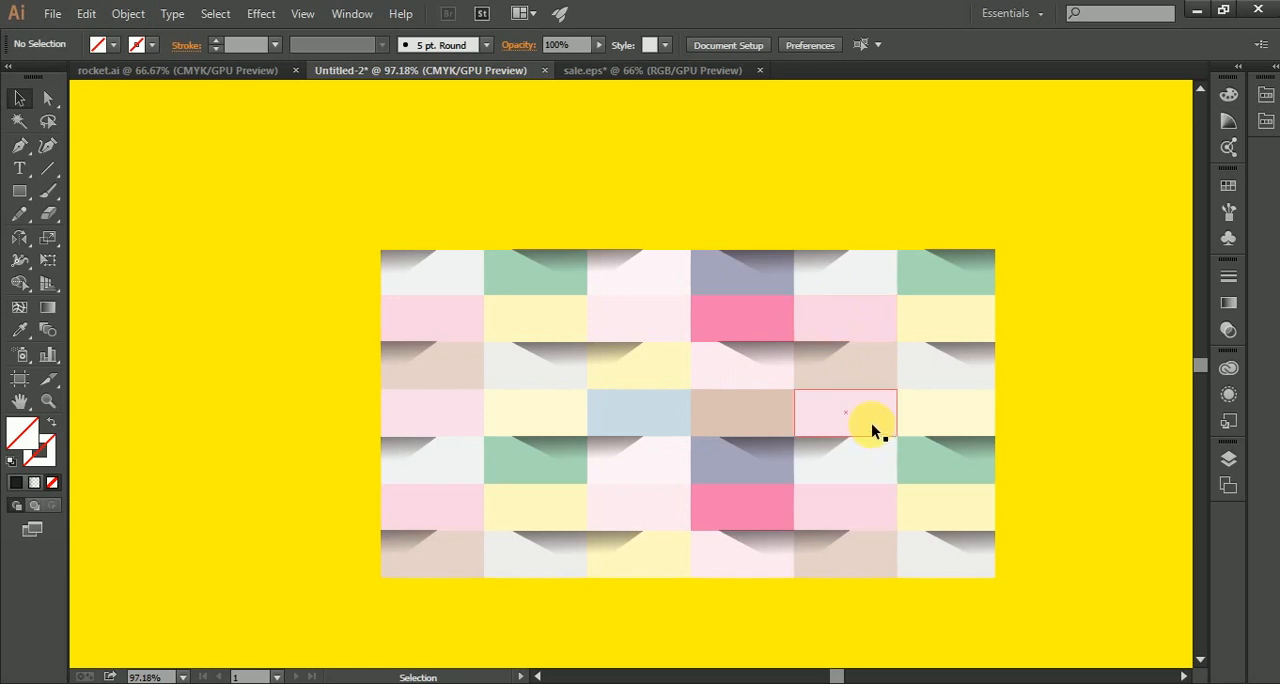
Step: Compress the clipped pattern vertically from its bottom edge to a height of about 277 pt, keeping its width
click(720, 514)
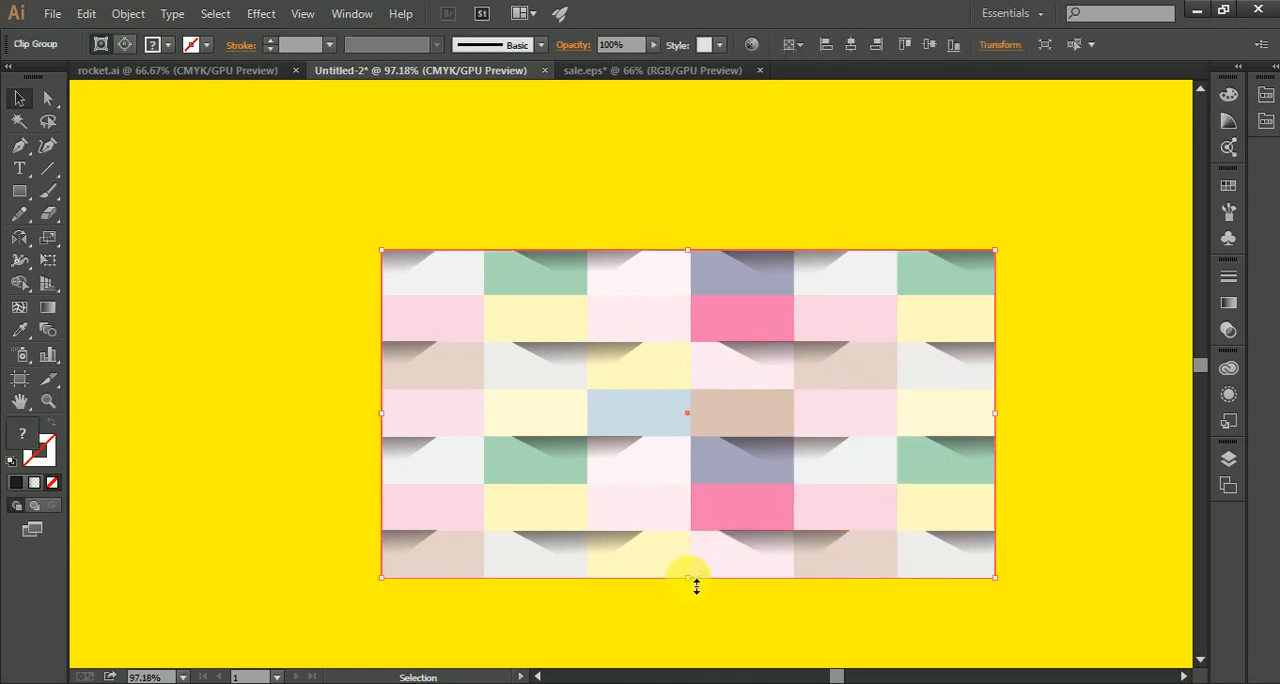
drag(696, 586, 703, 500)
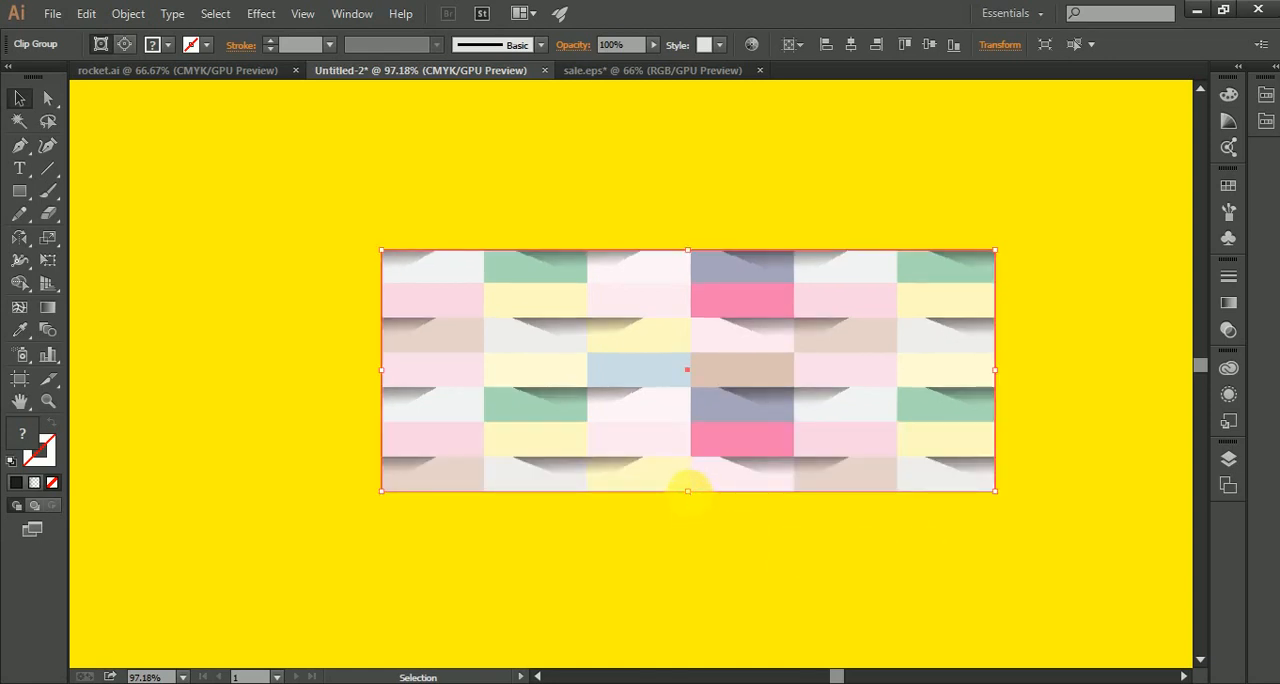
drag(697, 500, 702, 455)
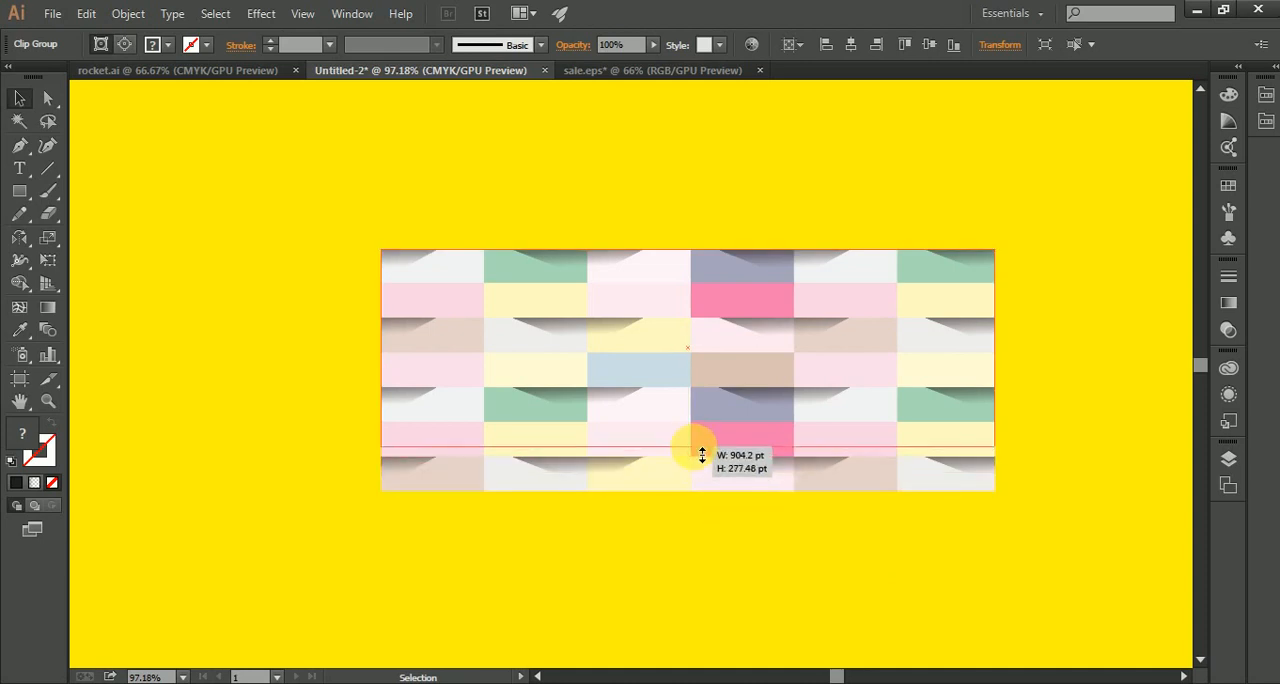
drag(880, 540, 874, 533)
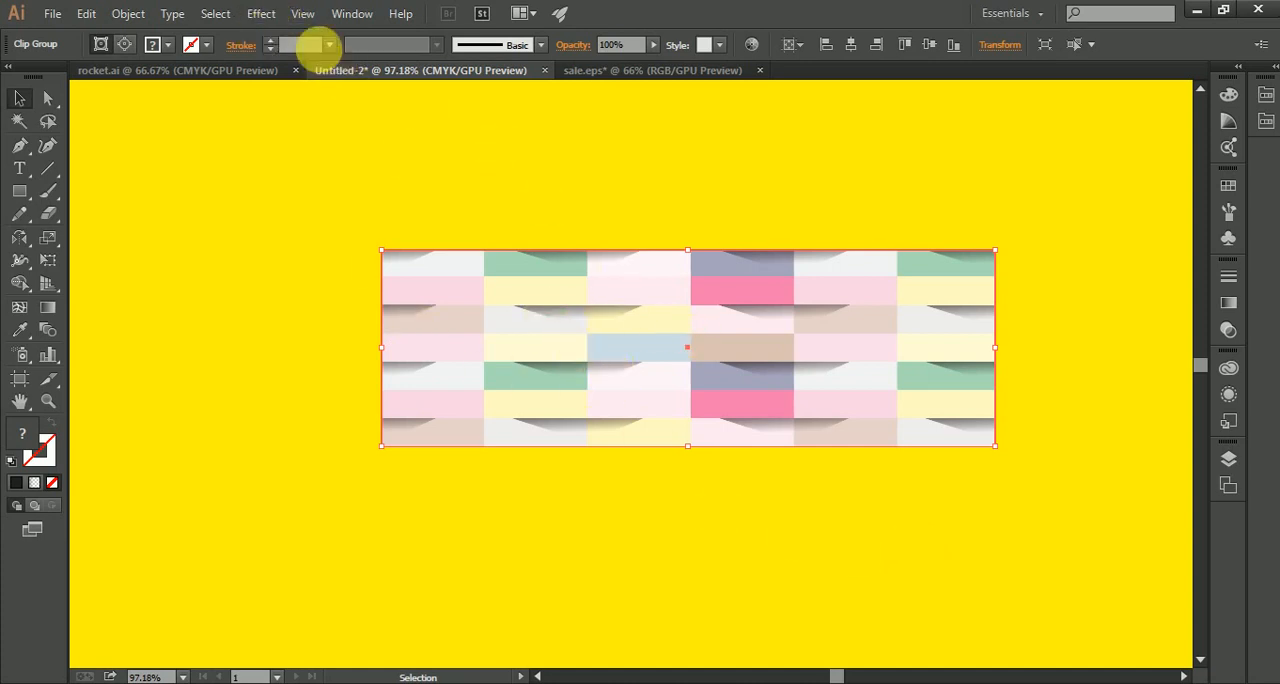
Step: Apply a black Multiply drop shadow to the clipped pattern with 75% opacity, 7 pt X and Y offsets and 5 pt blur
click(257, 13)
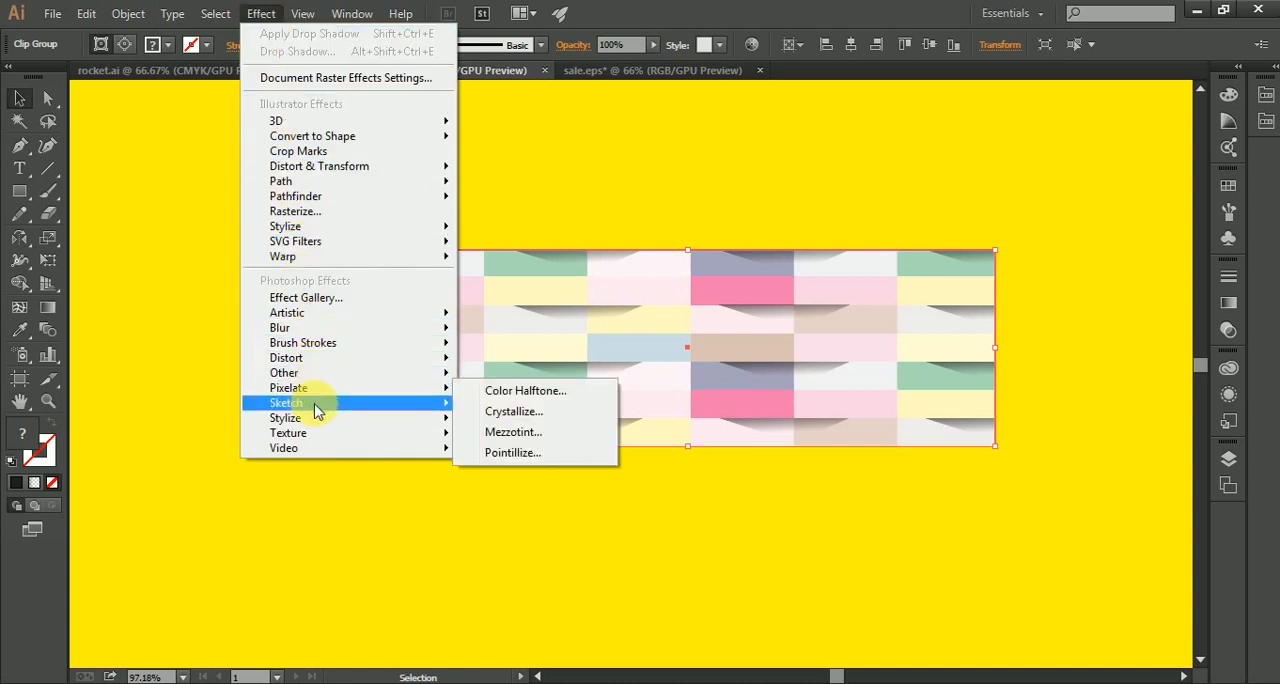
mouse_move(316, 410)
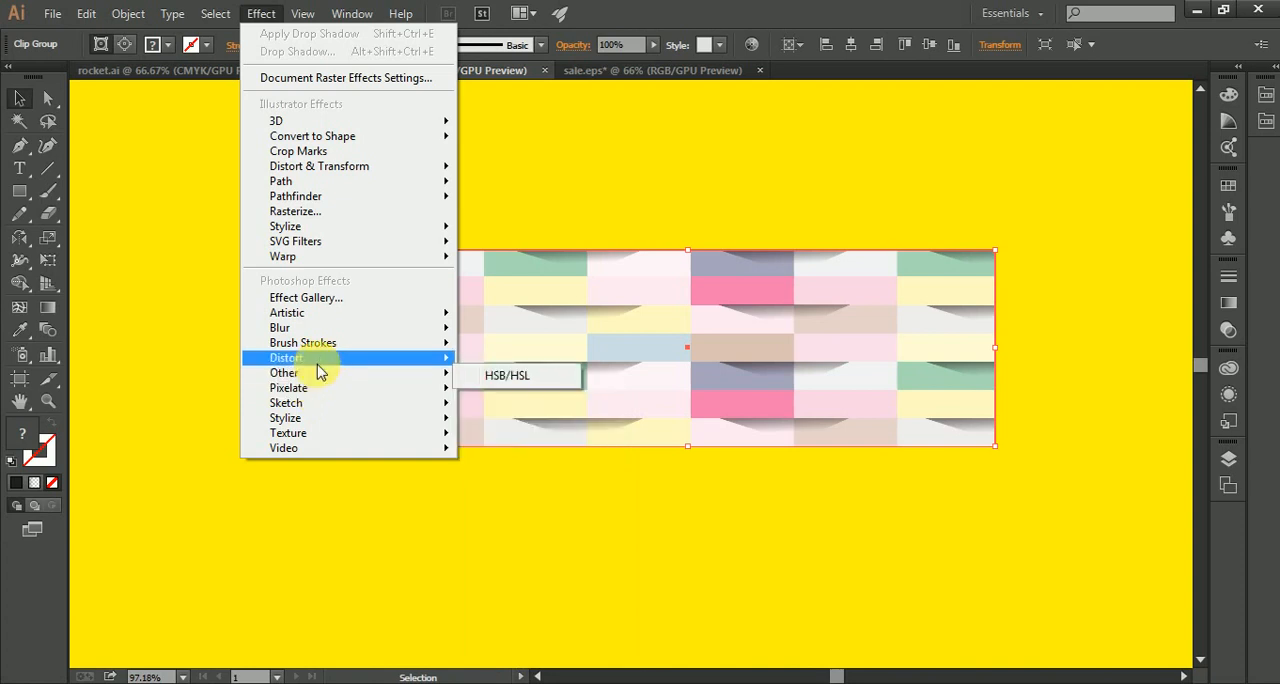
mouse_move(310, 226)
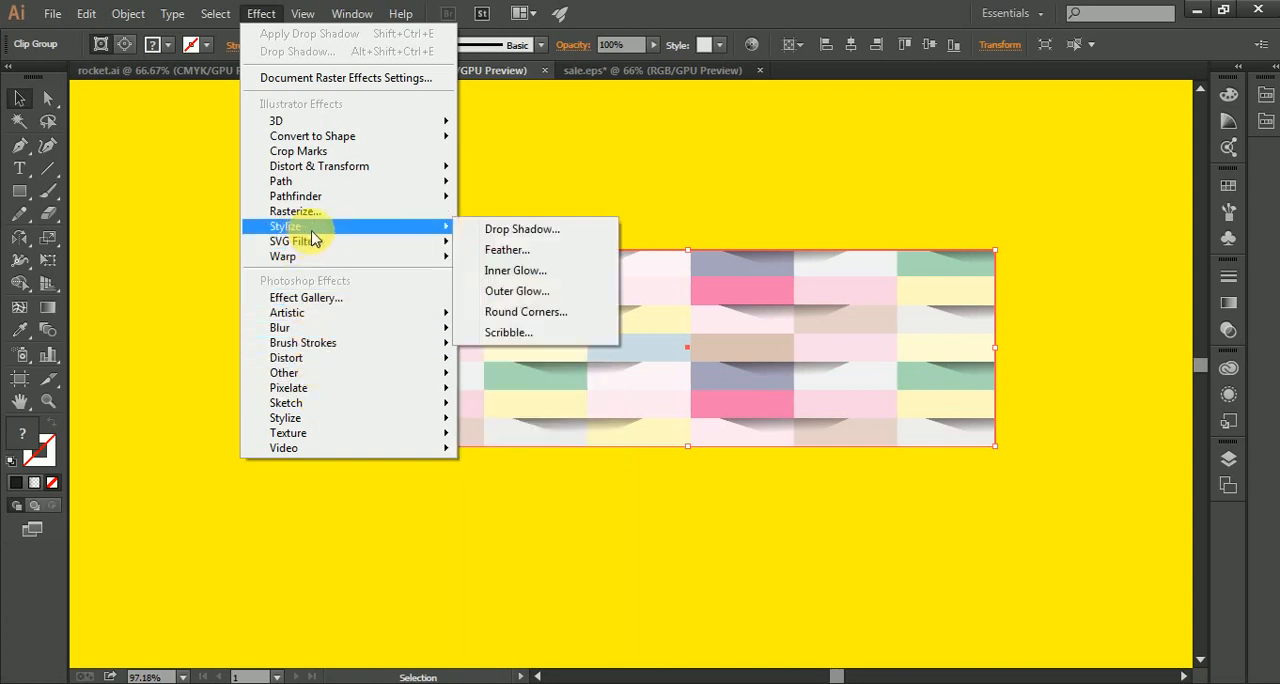
click(502, 231)
click(878, 470)
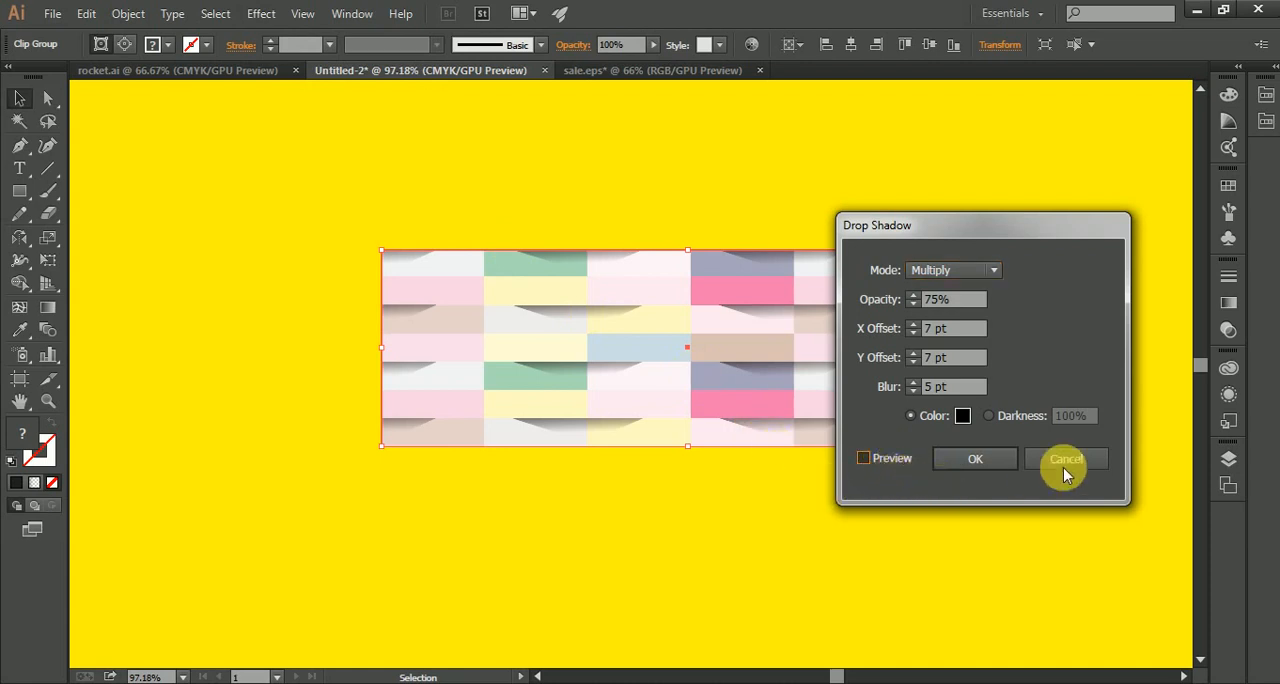
click(882, 460)
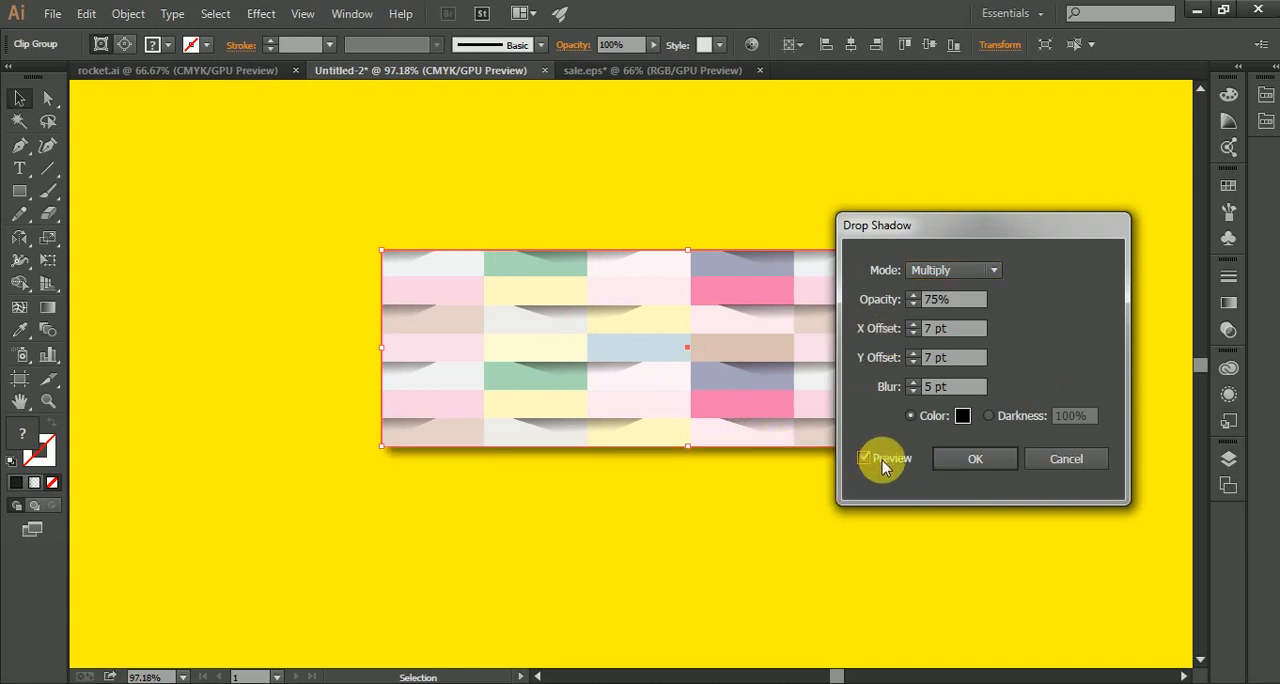
click(980, 459)
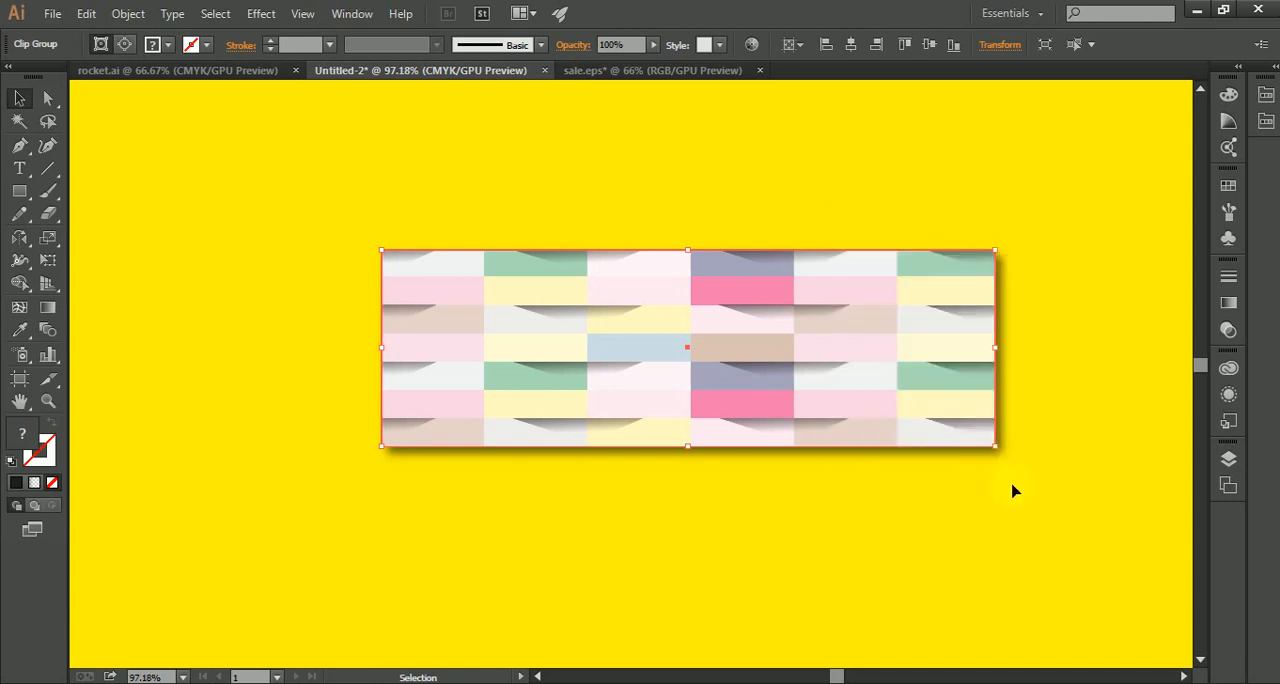
click(1076, 536)
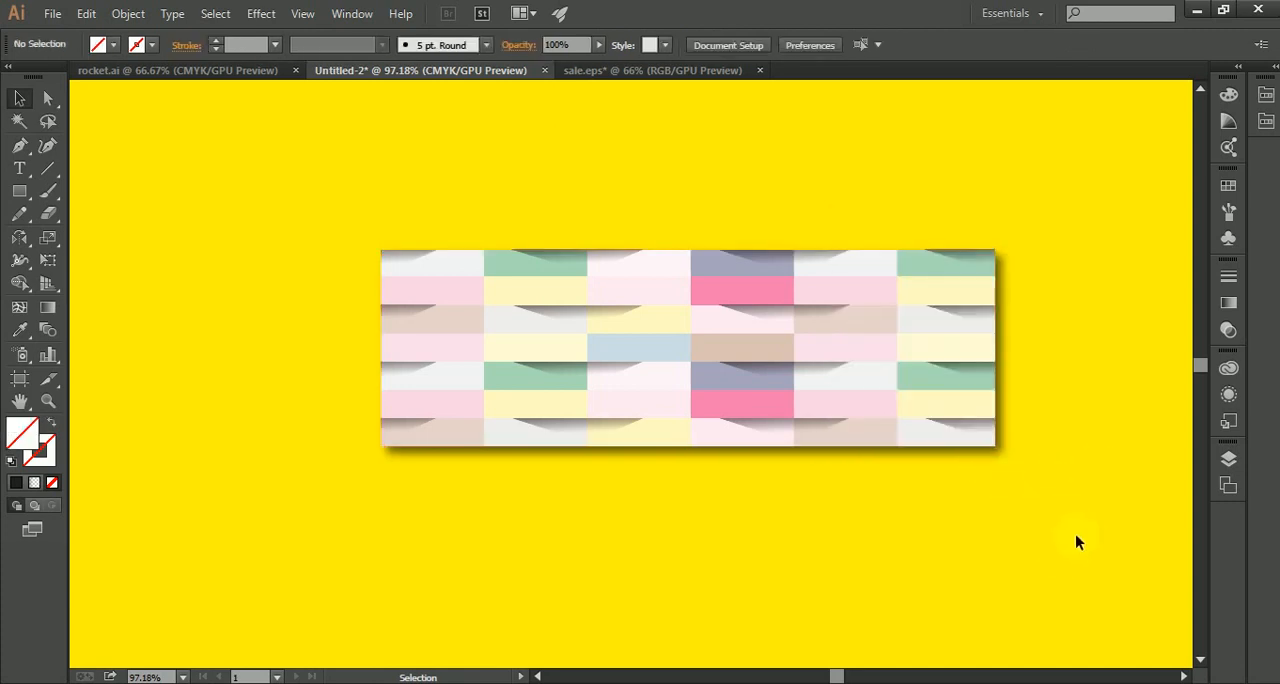